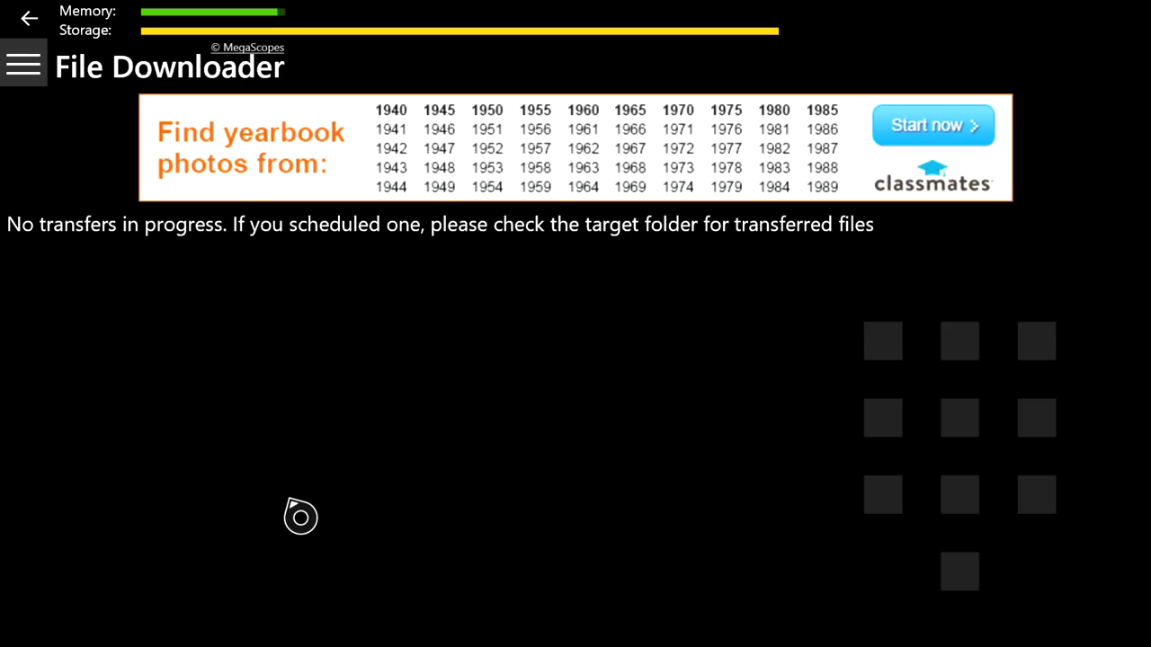
Quit the running File Downloader app through the console's guide
{"action": "left_click", "coordinate": [41, 80]}
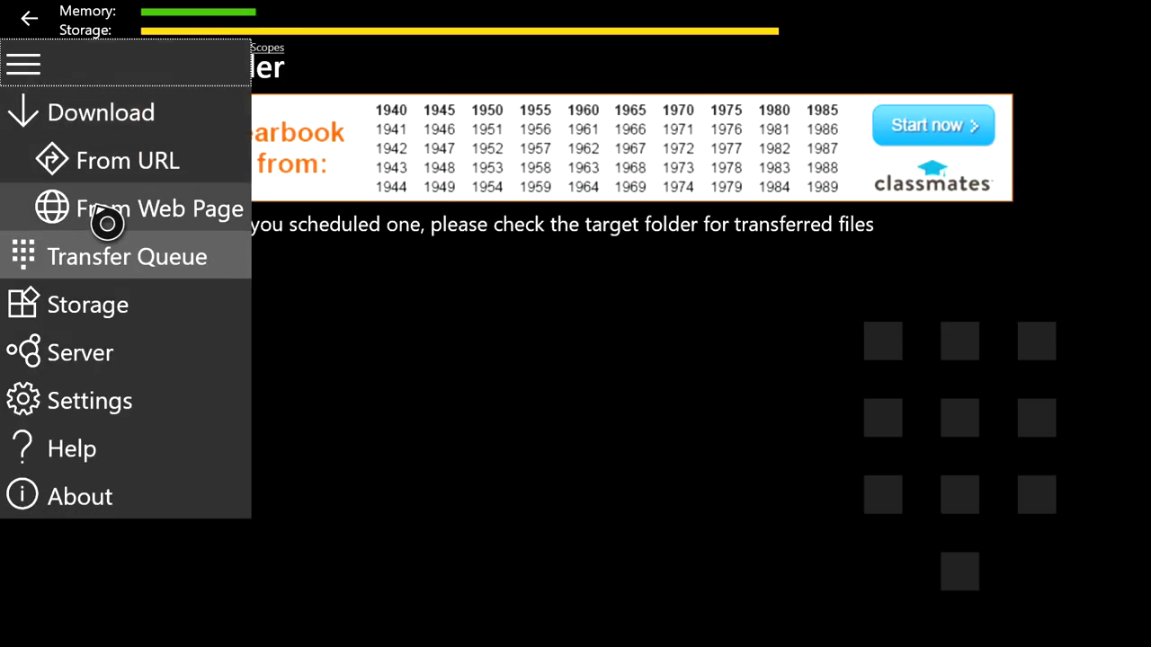
{"action": "key", "text": "super"}
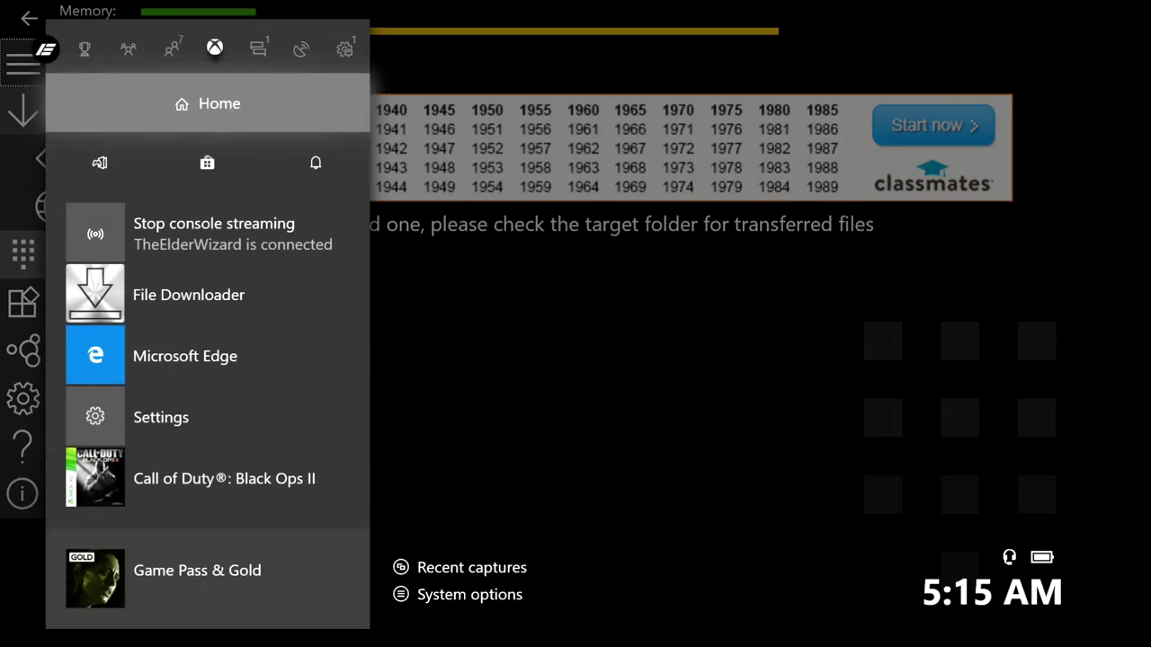
{"action": "key", "text": "Down"}
{"action": "key", "text": "Down"}
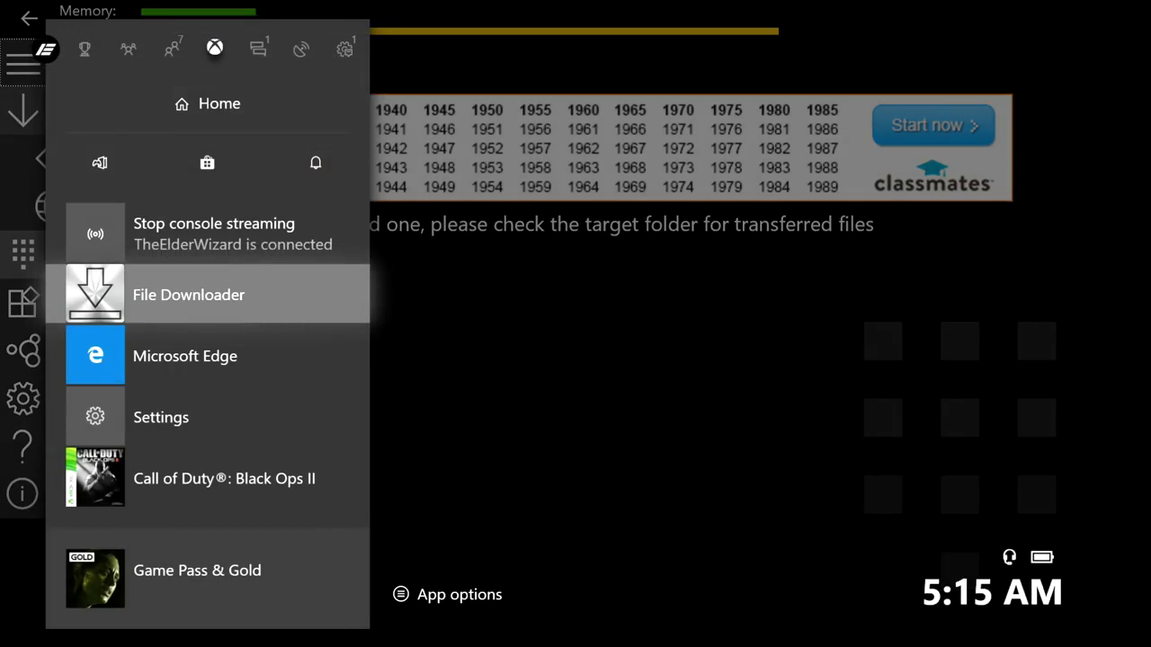
{"action": "key", "text": "Menu"}
{"action": "key", "text": "Down"}
{"action": "key", "text": "Down"}
{"action": "key", "text": "Return"}
Switch to Microsoft Edge and bring up the MediaFire page for ccv6xboxRP
{"action": "key", "text": "Down"}
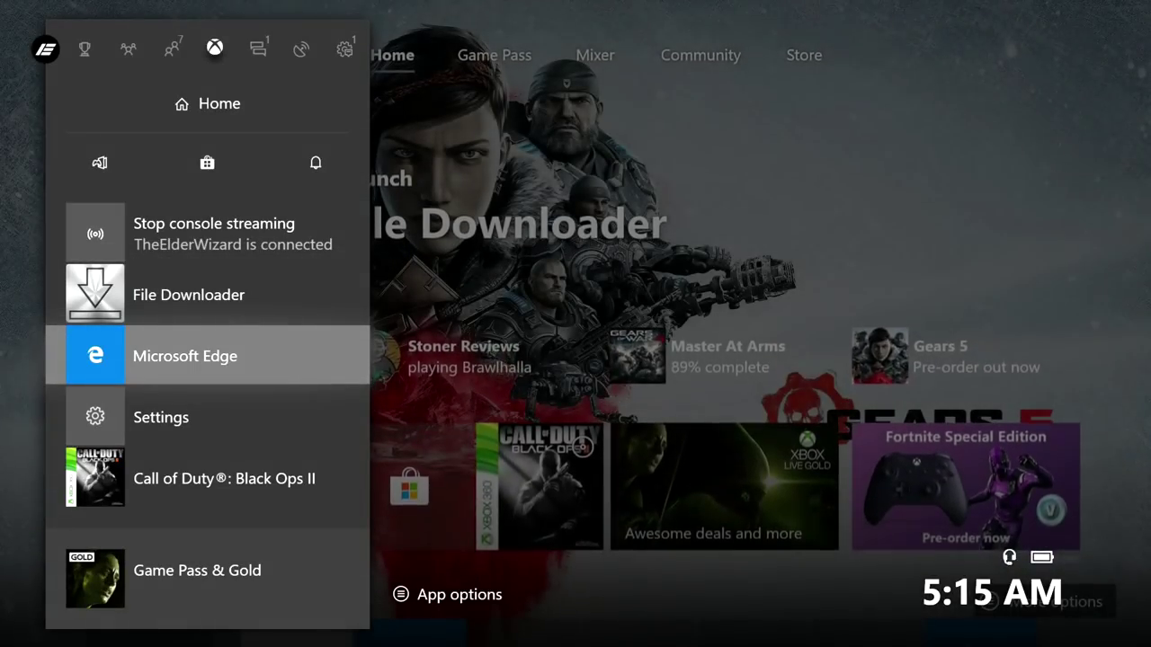
{"action": "key", "text": "Return"}
{"action": "left_click", "coordinate": [642, 82]}
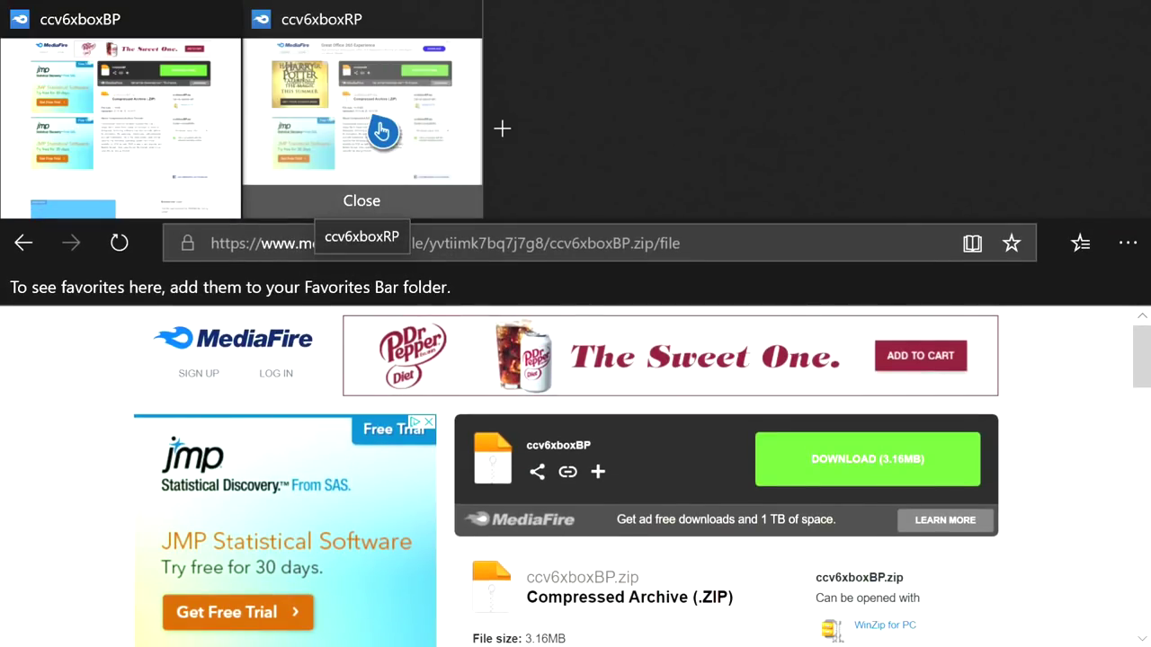
{"action": "left_click", "coordinate": [382, 132]}
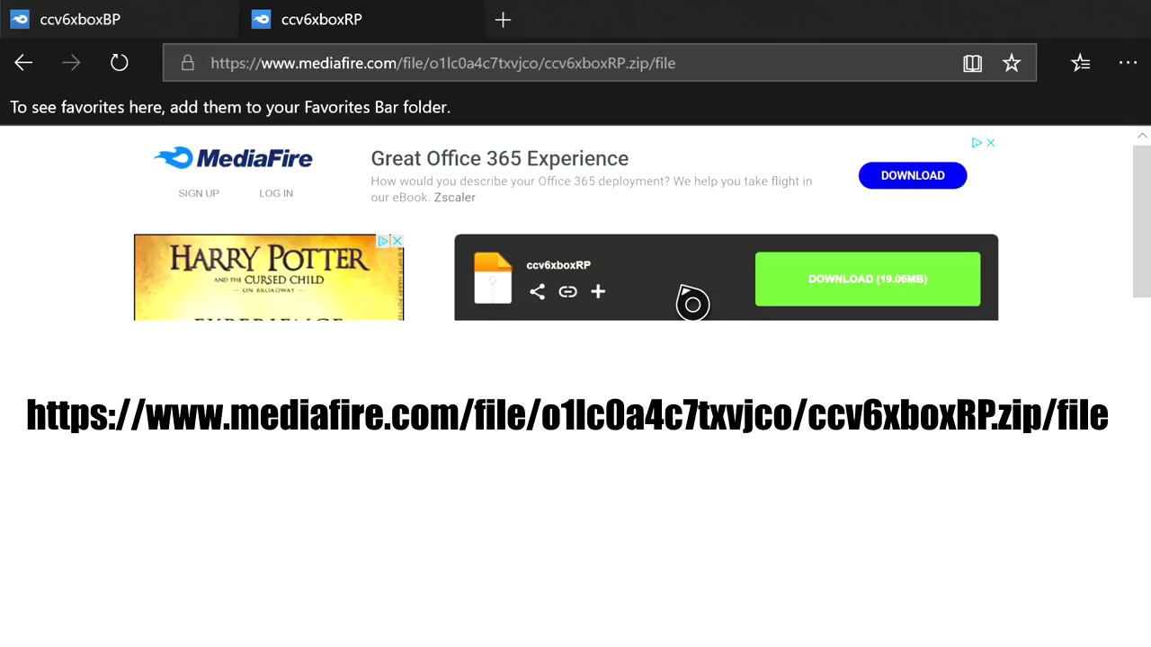
Copy the direct download link of ccv6xboxRP.zip from its MediaFire page
{"action": "left_click", "coordinate": [851, 291]}
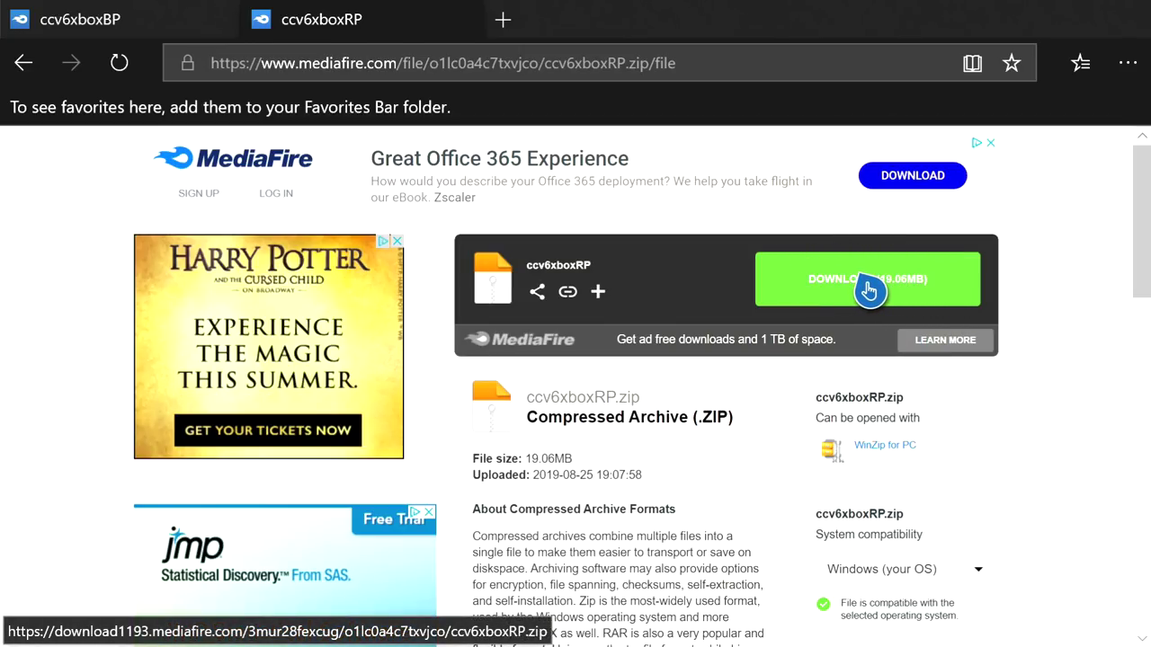
{"action": "right_click", "coordinate": [868, 290]}
{"action": "key", "text": "Down"}
{"action": "key", "text": "Down"}
{"action": "key", "text": "Return"}
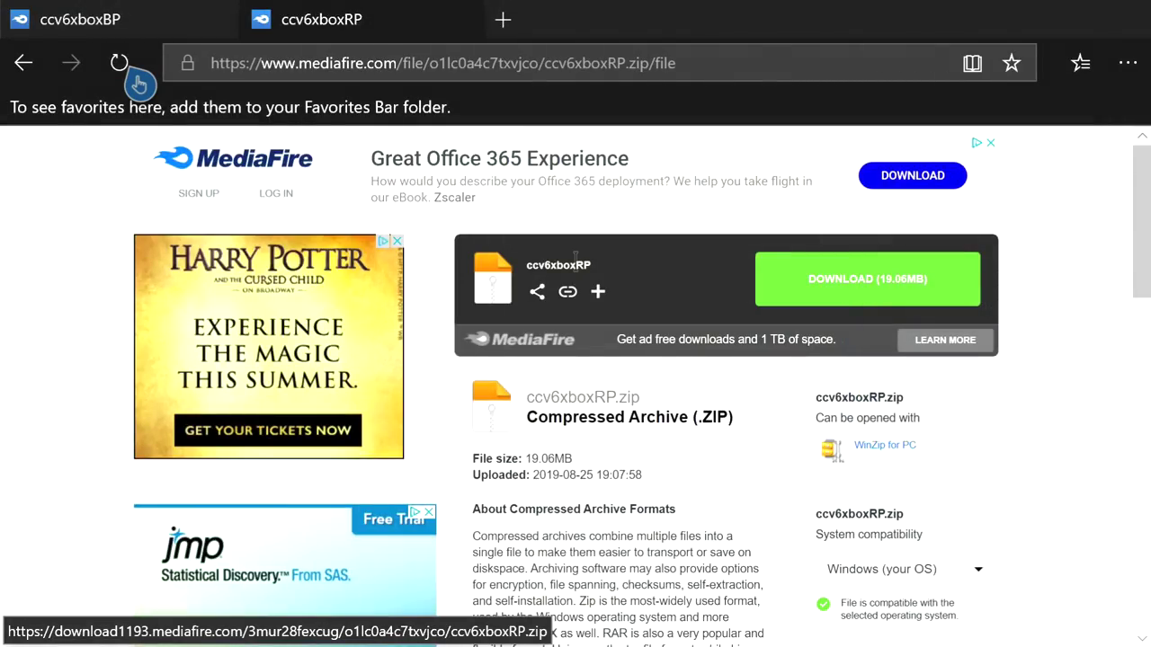
Relaunch File Downloader from the console's guide and open its page for downloading from a URL
{"action": "key", "text": "super"}
{"action": "key", "text": "Down"}
{"action": "key", "text": "Down"}
{"action": "key", "text": "Down"}
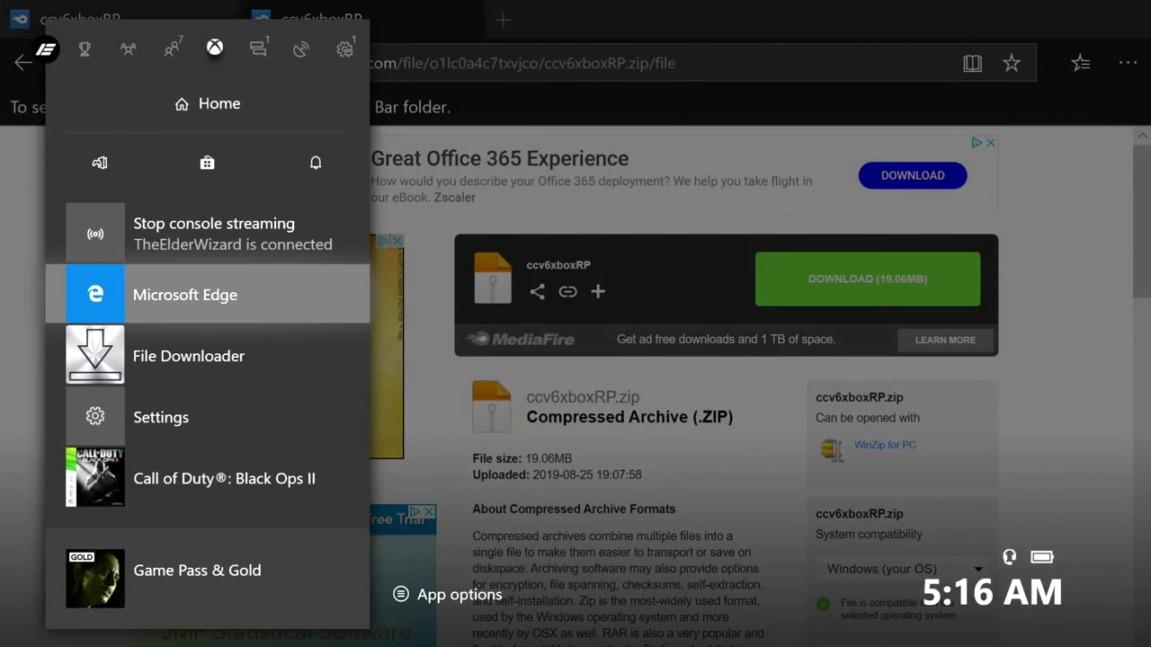
{"action": "key", "text": "Return"}
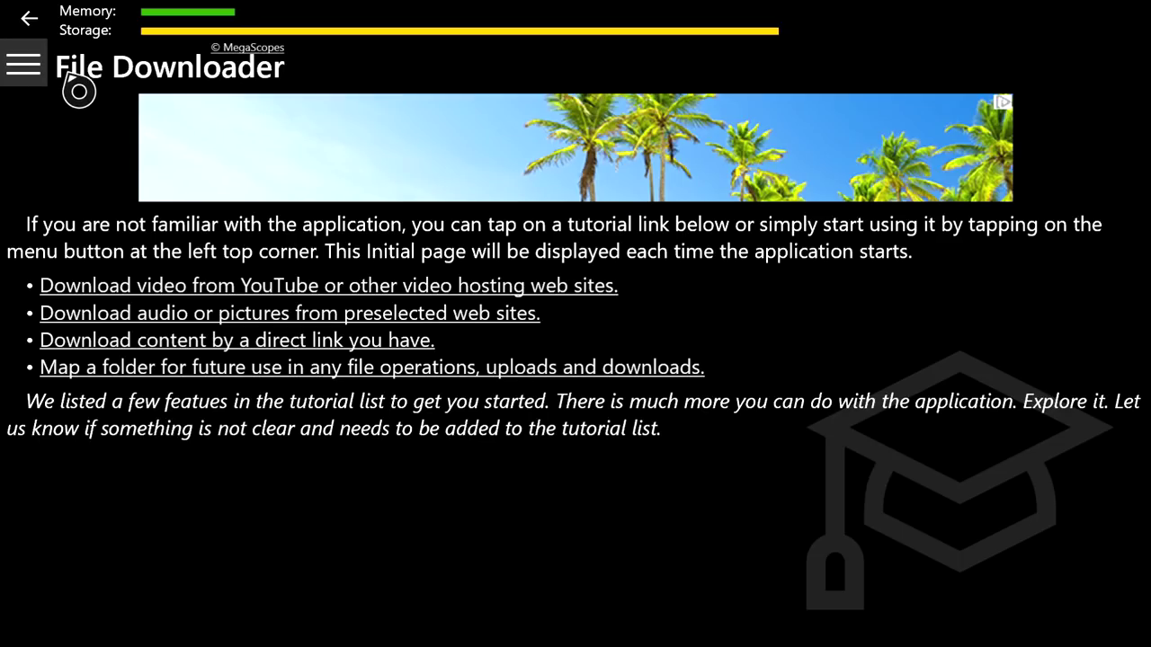
{"action": "left_click", "coordinate": [41, 90]}
{"action": "left_click", "coordinate": [127, 179]}
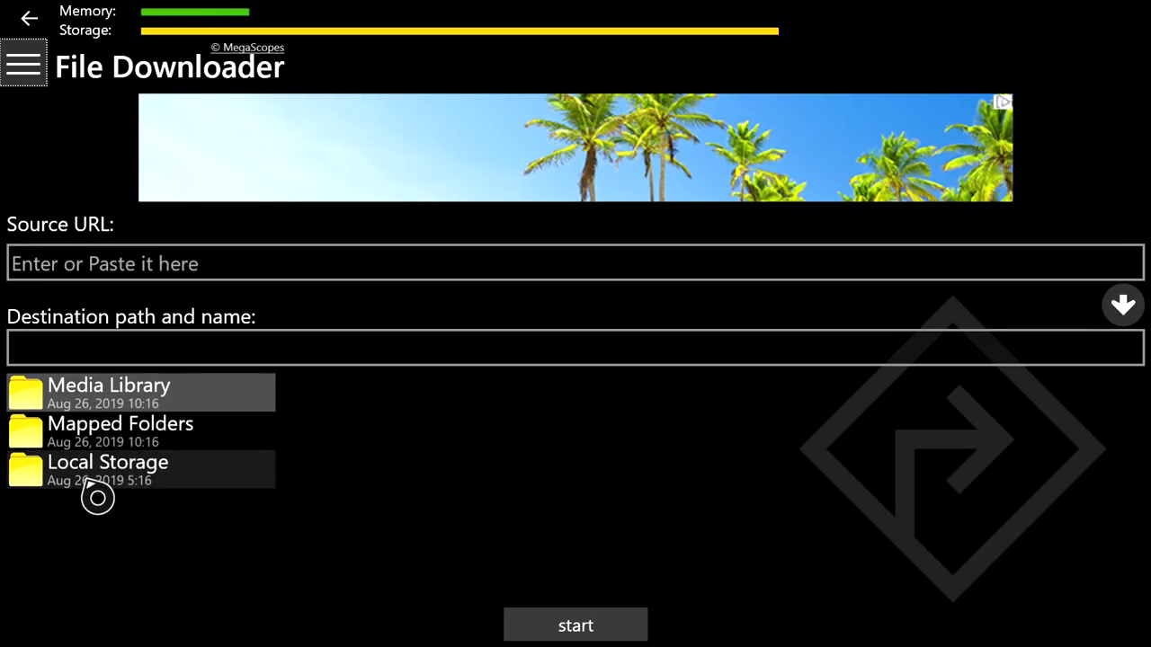
Download the copied ccv6xboxRP.zip link into Local Storage under the name ccv6xboxRP.zip
{"action": "left_click", "coordinate": [99, 481]}
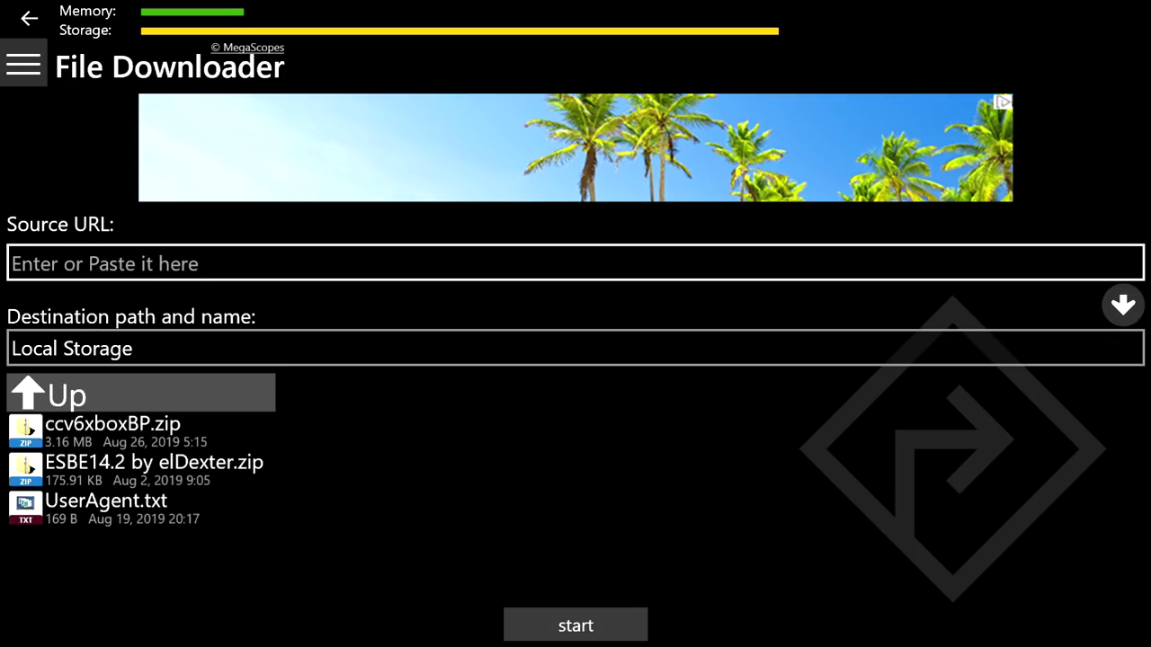
{"action": "key", "text": "shift+F10"}
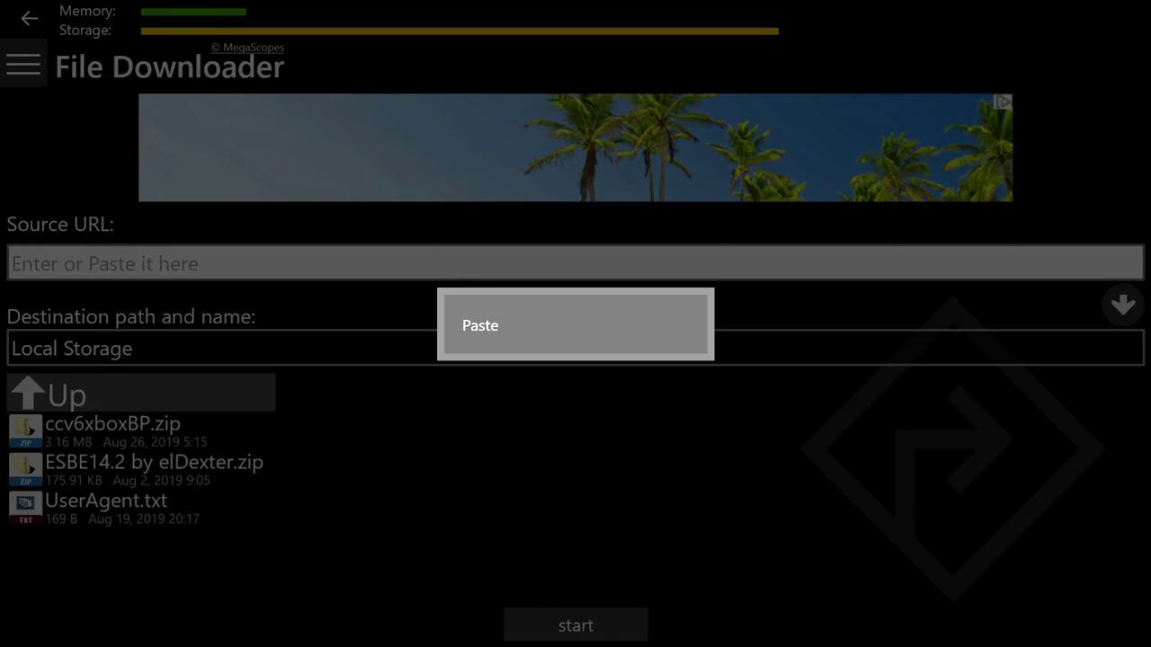
{"action": "key", "text": "Return"}
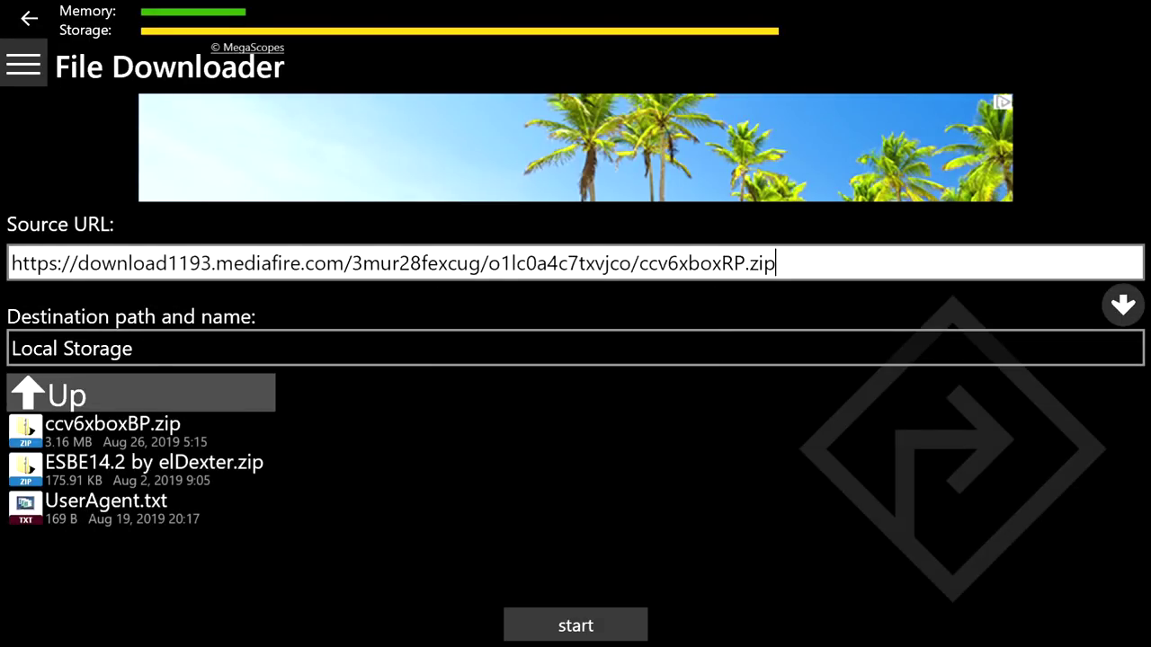
{"action": "key", "text": "ctrl+a"}
{"action": "key", "text": "shift+F10"}
{"action": "key", "text": "Escape"}
{"action": "key", "text": "Tab"}
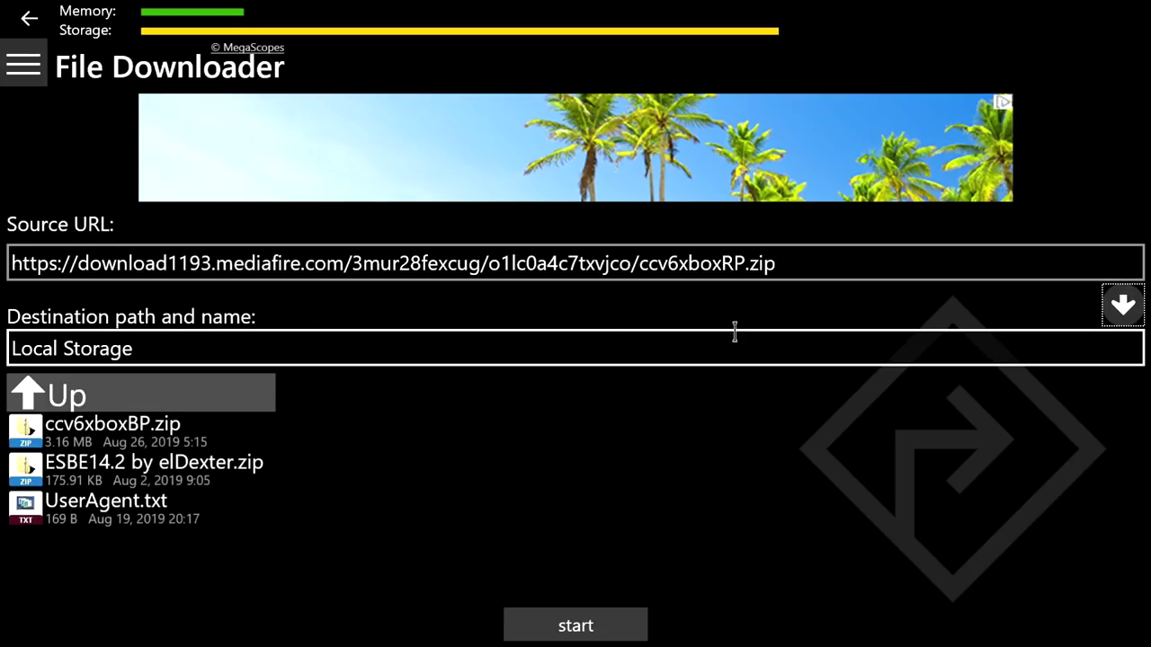
{"action": "left_click", "coordinate": [1131, 316]}
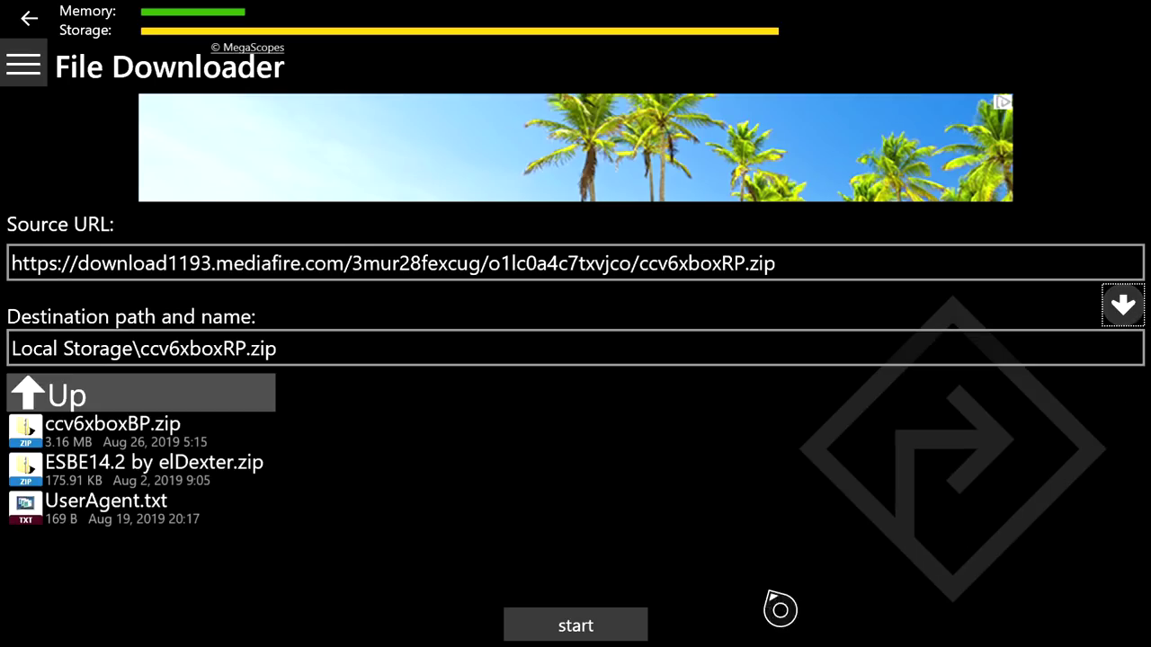
{"action": "left_click", "coordinate": [610, 625]}
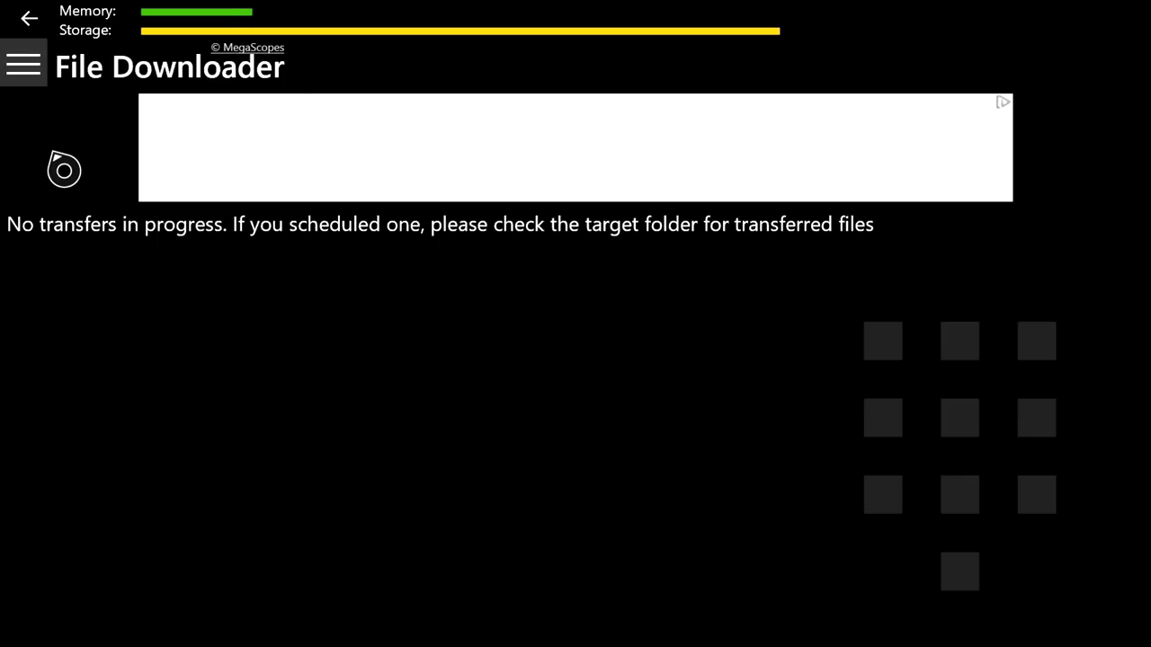
Copy the crazycraftDES folder out of ccv6xboxBP.zip and paste it into Local Storage
{"action": "left_click", "coordinate": [26, 65]}
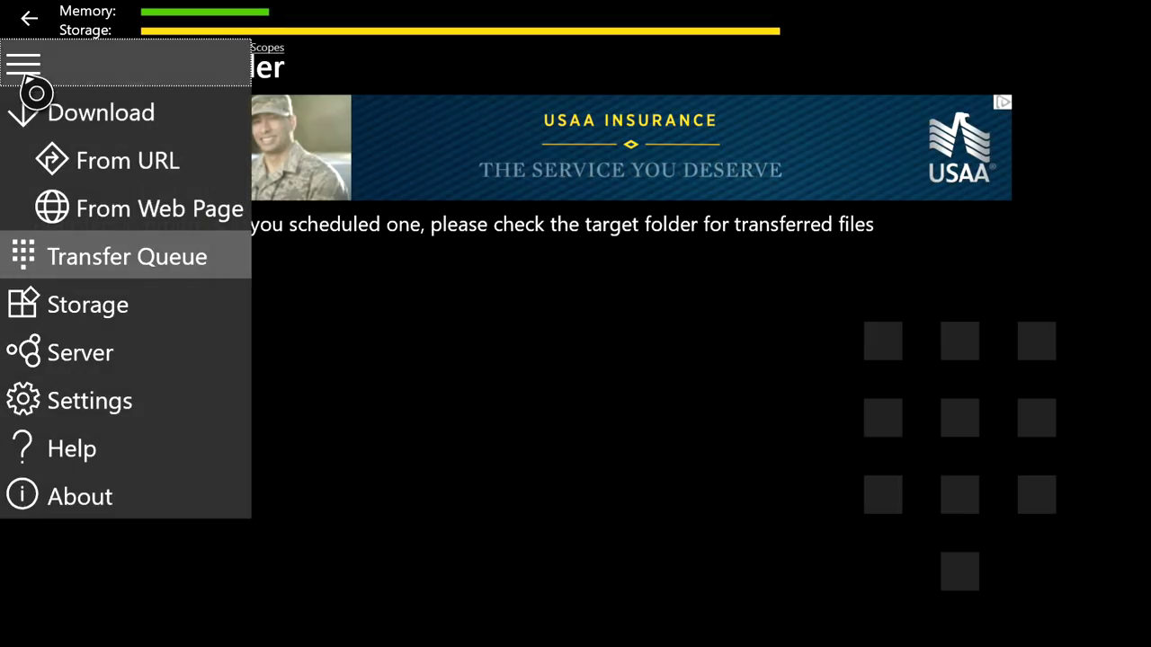
{"action": "left_click", "coordinate": [144, 322]}
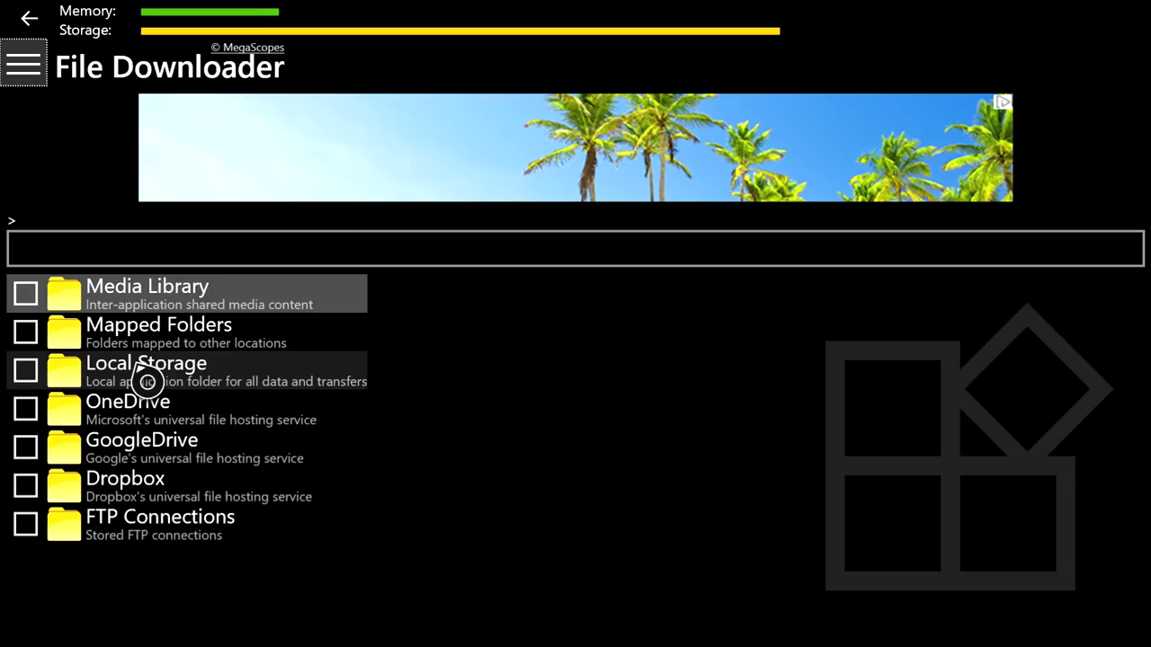
{"action": "left_click", "coordinate": [148, 380]}
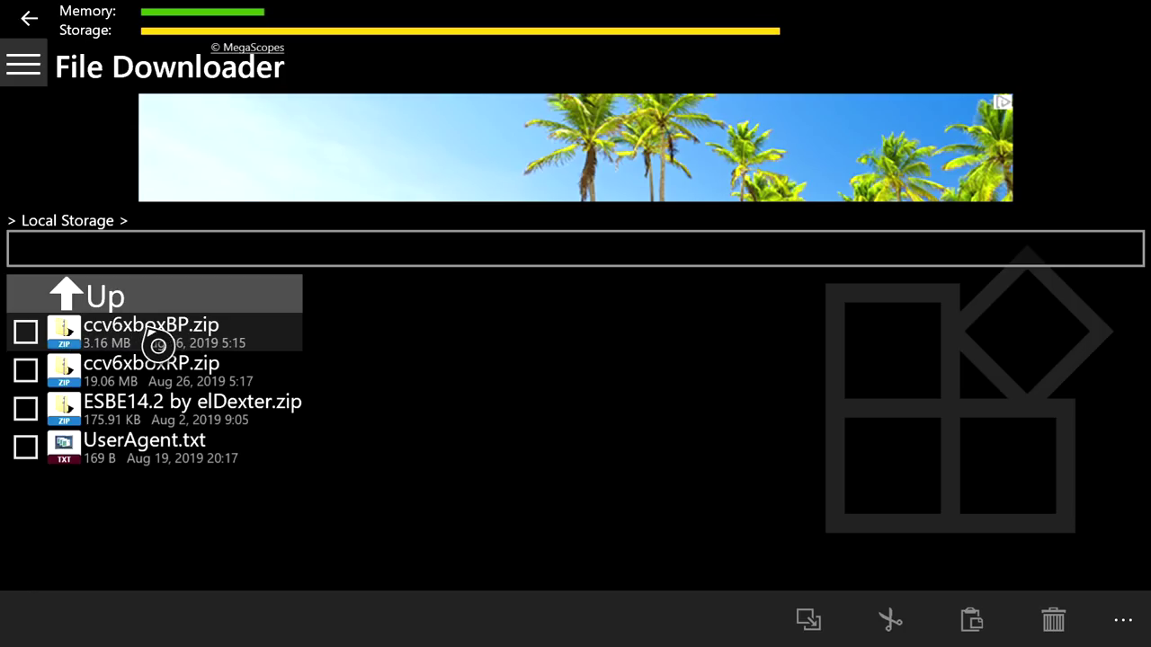
{"action": "left_click", "coordinate": [127, 344]}
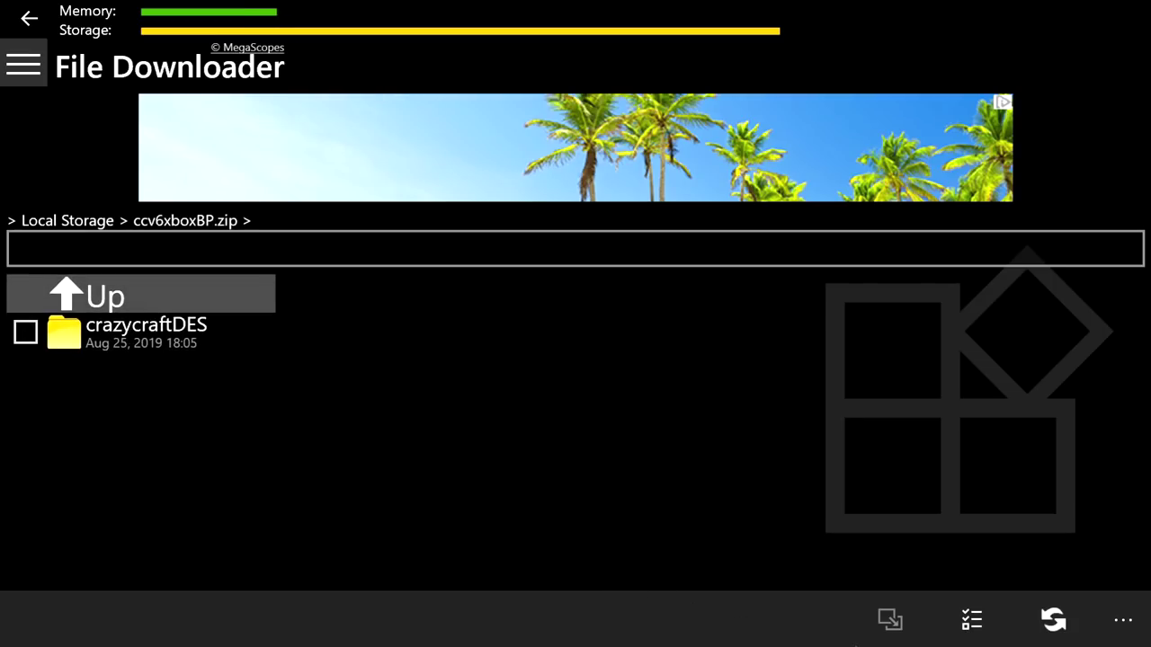
{"action": "left_click", "coordinate": [1000, 626]}
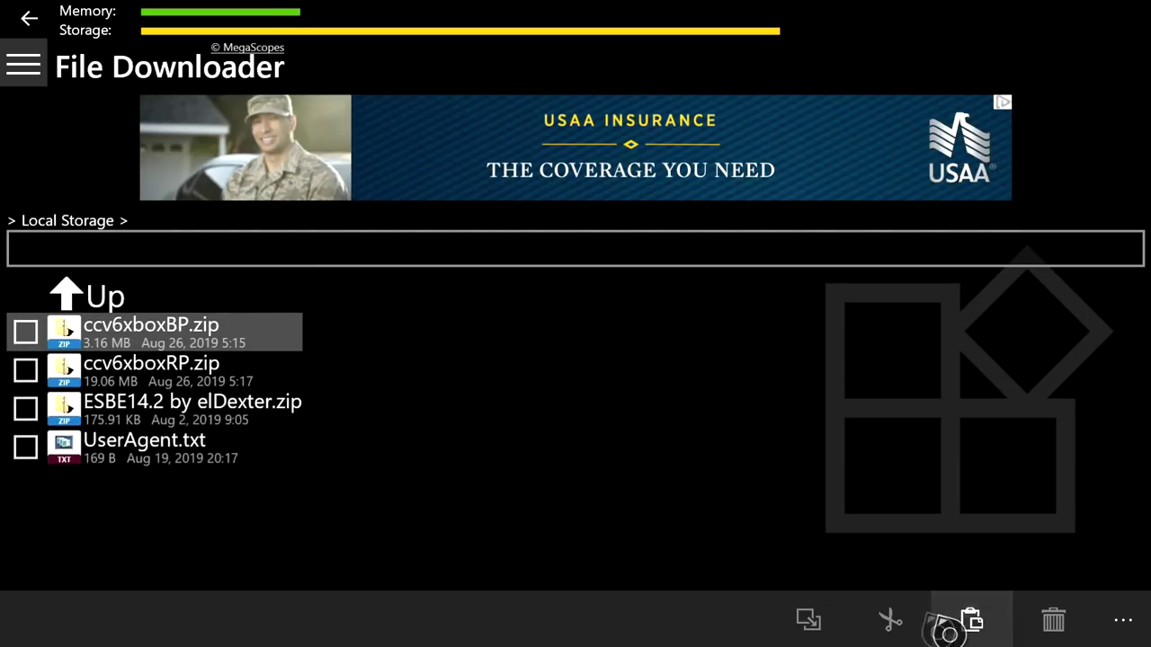
{"action": "left_click", "coordinate": [996, 628]}
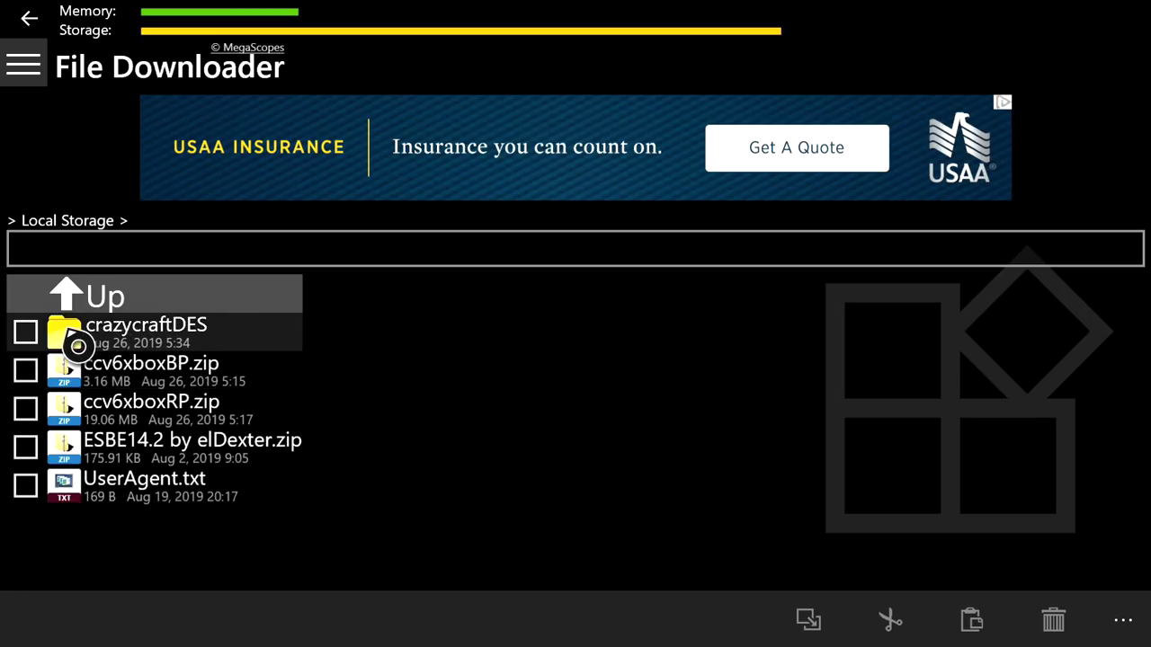
Rename the crazycraftDES folder in Local Storage to crazycraftDESbh
{"action": "left_click", "coordinate": [28, 338]}
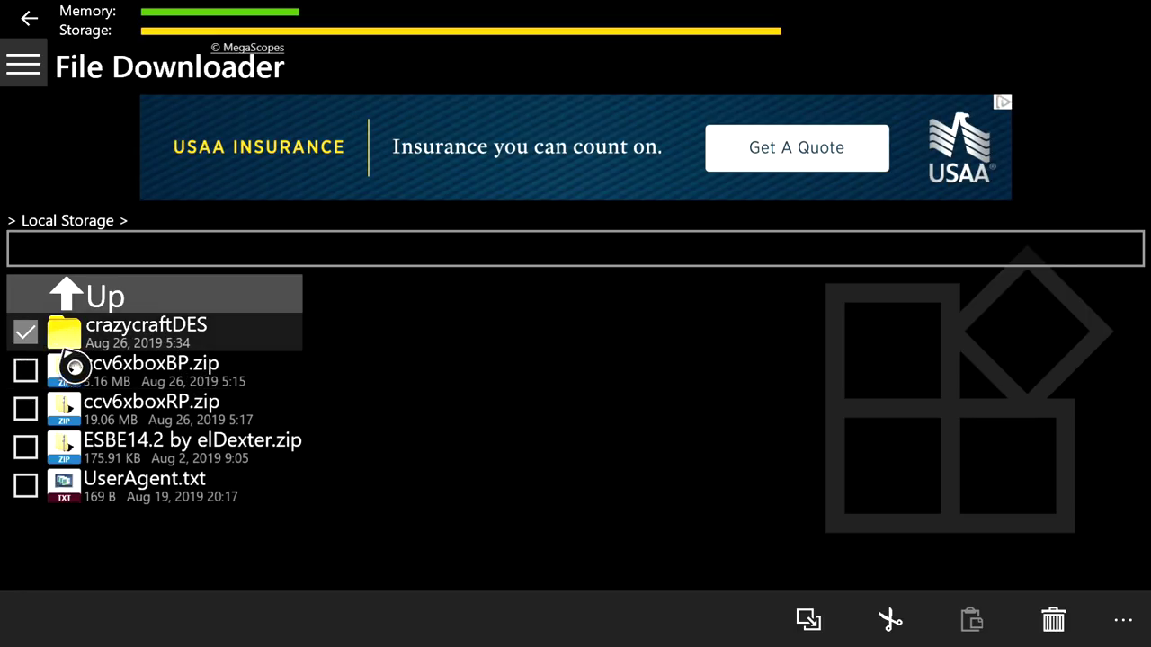
{"action": "left_click", "coordinate": [1123, 620]}
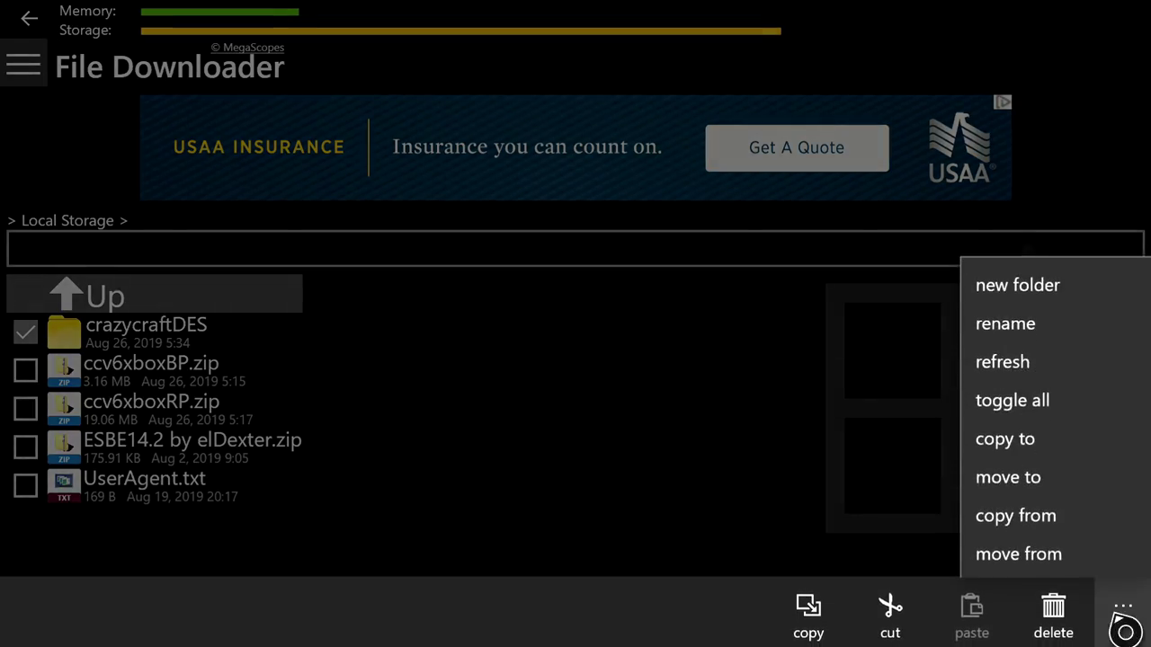
{"action": "left_click", "coordinate": [993, 340]}
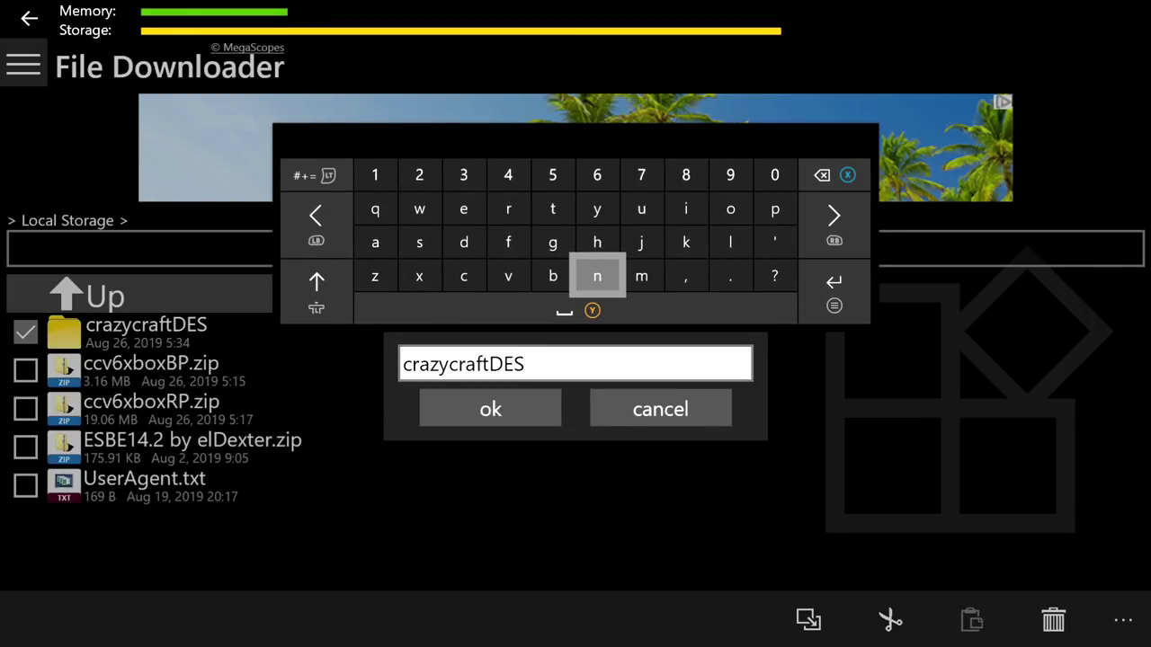
{"action": "type", "text": "b"}
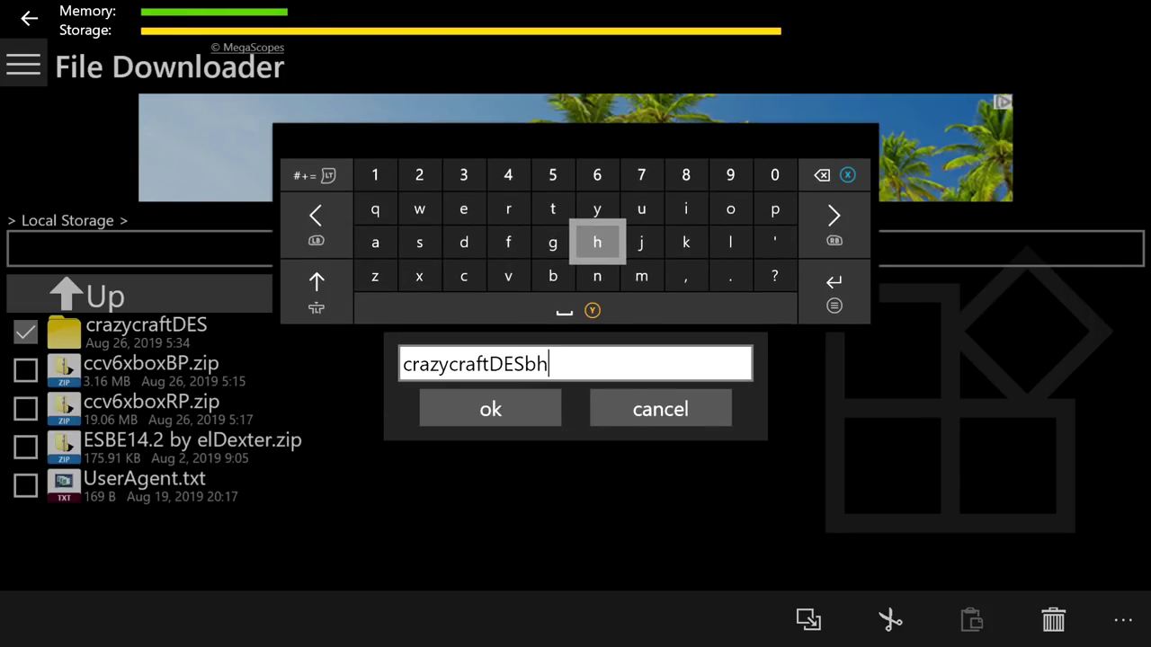
{"action": "type", "text": "h"}
{"action": "key", "text": "Return"}
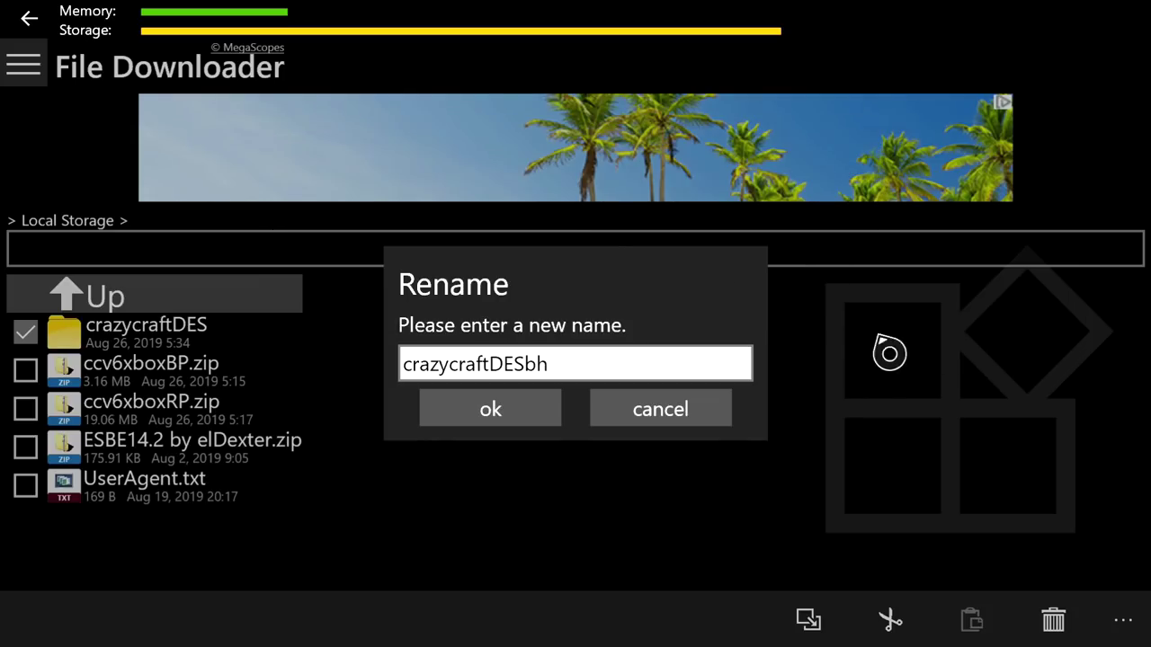
{"action": "left_click", "coordinate": [440, 425]}
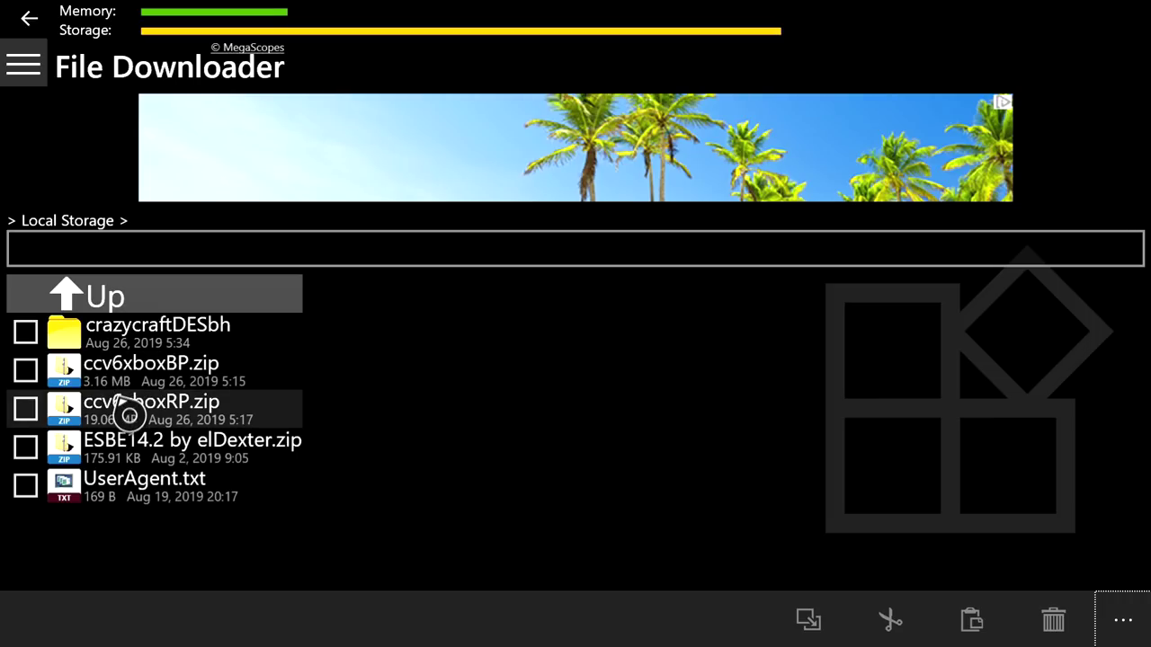
Copy the crazycraftRES folder out of ccv6xboxRP.zip and paste it into Local Storage
{"action": "left_click", "coordinate": [131, 429]}
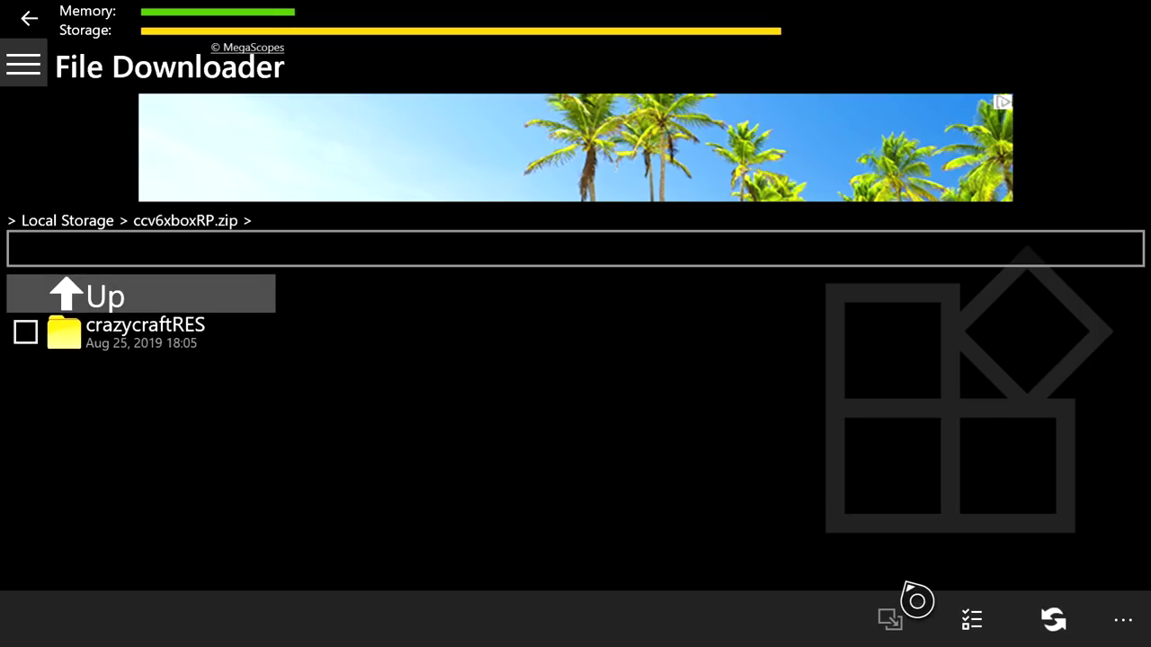
{"action": "left_click", "coordinate": [1001, 634]}
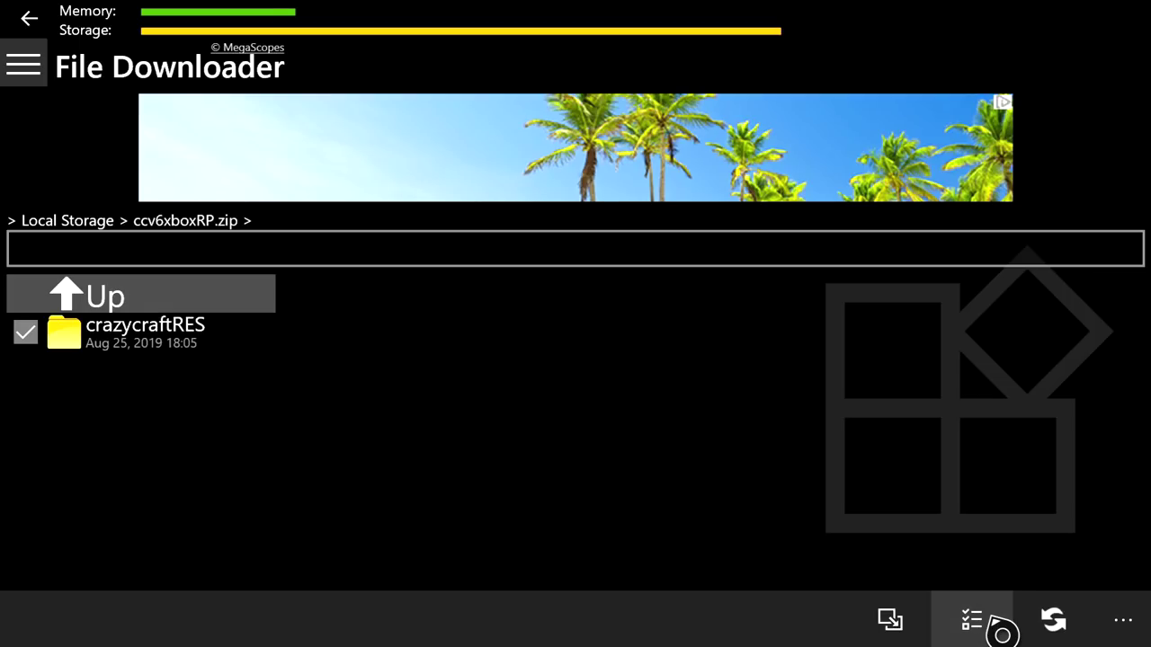
{"action": "left_click", "coordinate": [926, 631]}
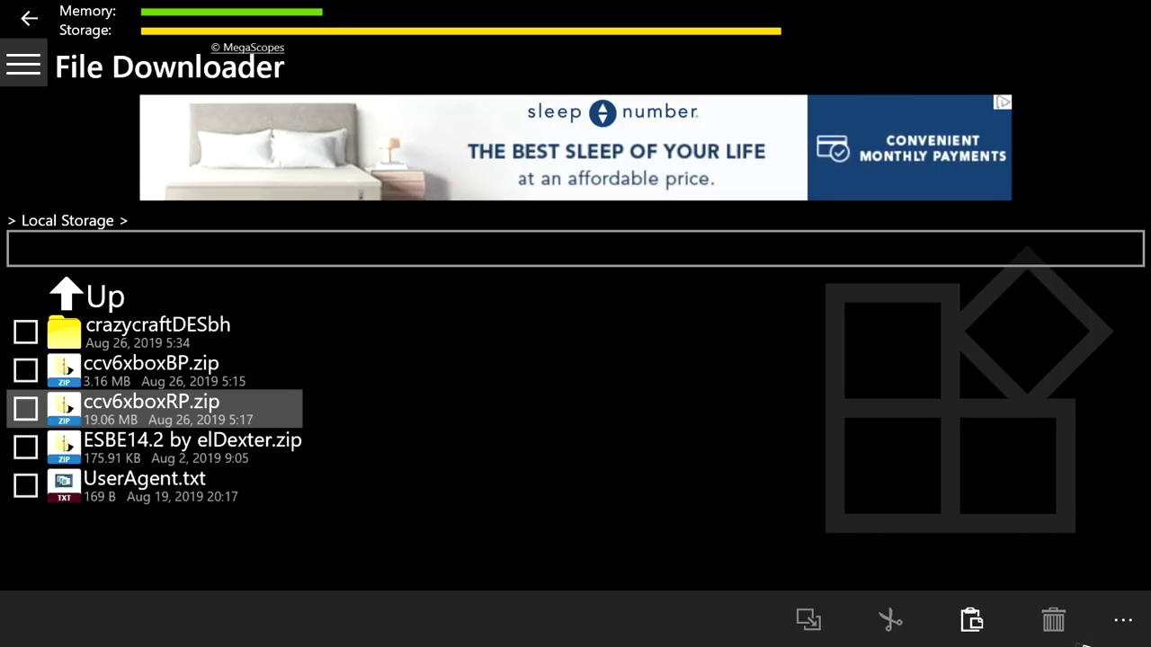
{"action": "left_click", "coordinate": [1000, 623]}
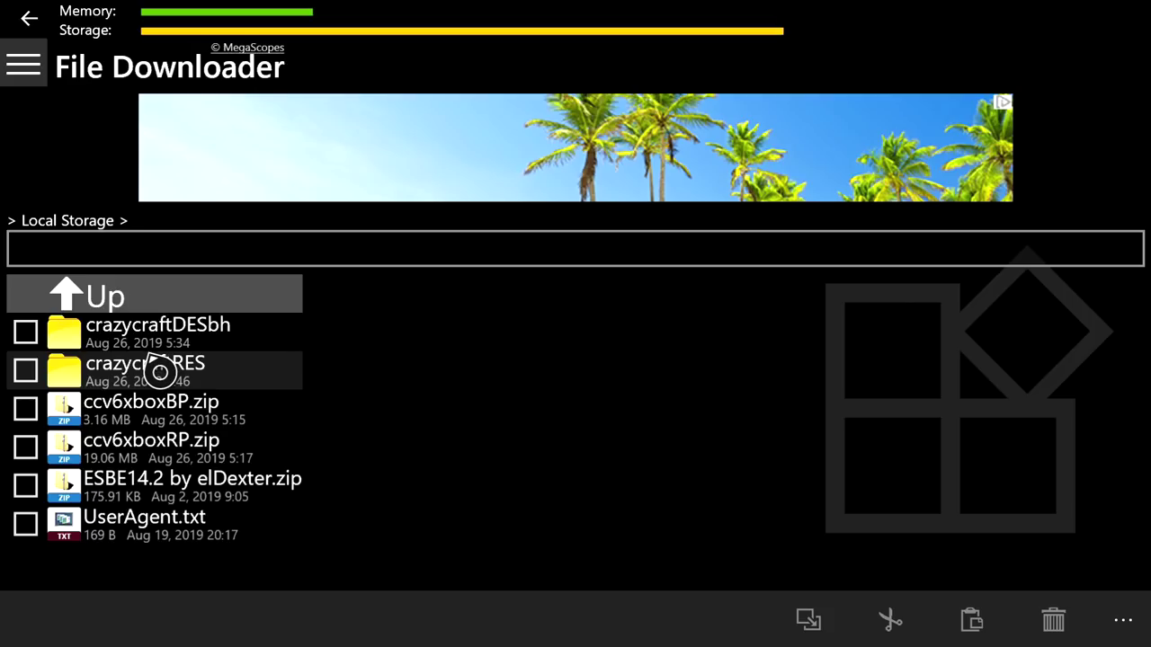
Launch the UFO Transfer app from the console's installed games and apps and bring up its default folder settings
{"action": "key", "text": "super"}
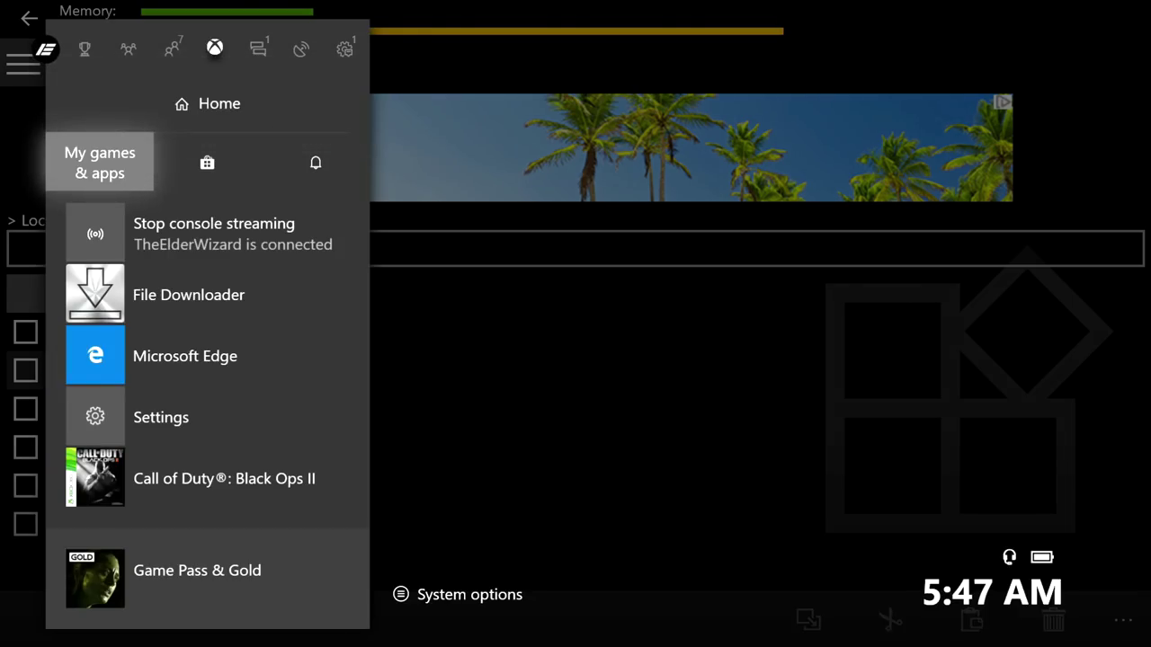
{"action": "key", "text": "Return"}
{"action": "key", "text": "Down"}
{"action": "key", "text": "Down"}
{"action": "key", "text": "Down"}
{"action": "key", "text": "Return"}
{"action": "key", "text": "Right"}
{"action": "key", "text": "Right"}
{"action": "key", "text": "Right"}
{"action": "key", "text": "Return"}
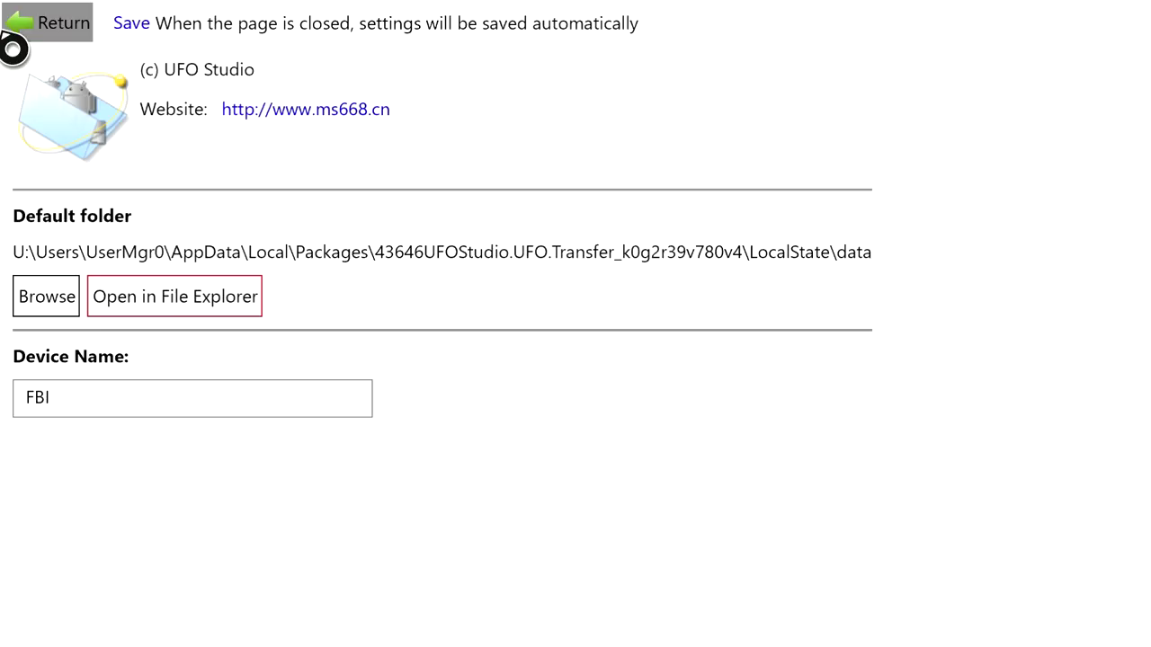
Open UFO Transfer's default data folder in File Explorer from the app's settings
{"action": "left_click", "coordinate": [63, 22]}
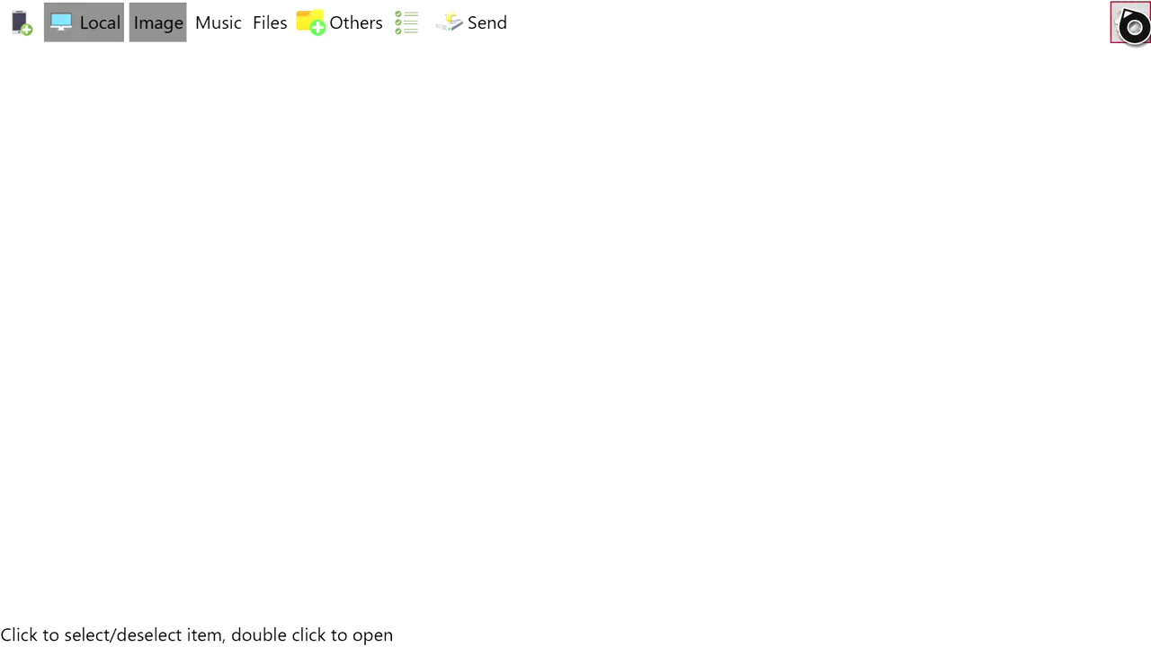
{"action": "left_click", "coordinate": [1130, 25]}
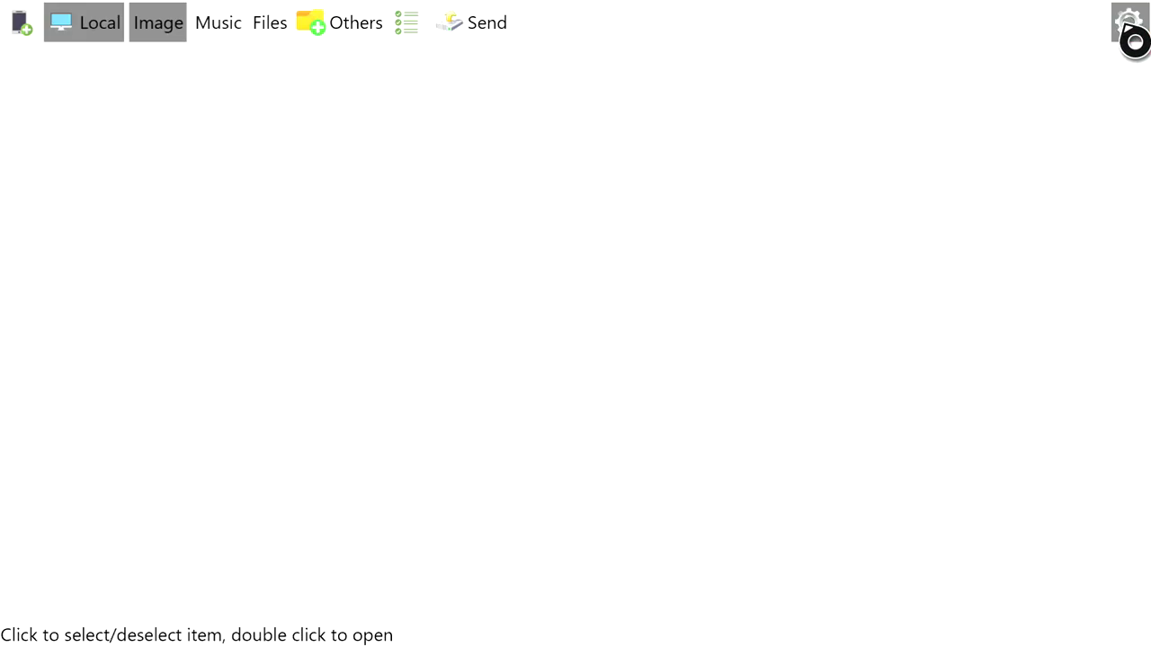
{"action": "left_click", "coordinate": [238, 311]}
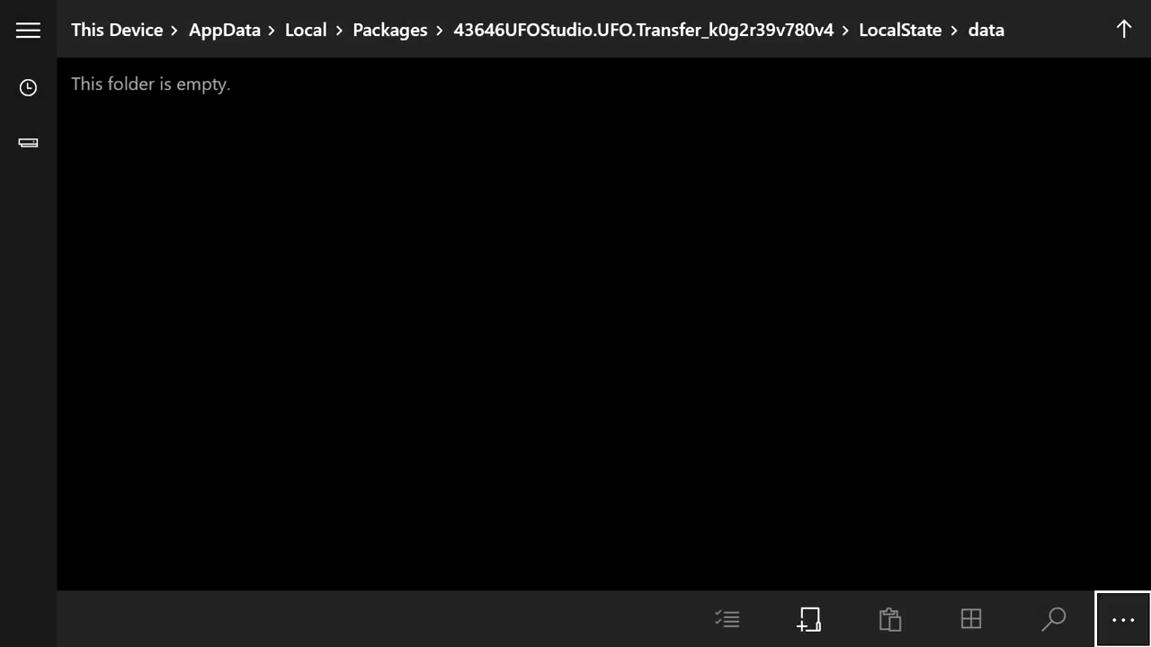
Go up from the data folder to the Packages folder
{"action": "key", "text": "Left"}
{"action": "key", "text": "Left"}
{"action": "key", "text": "Left"}
{"action": "key", "text": "Left"}
{"action": "key", "text": "Left"}
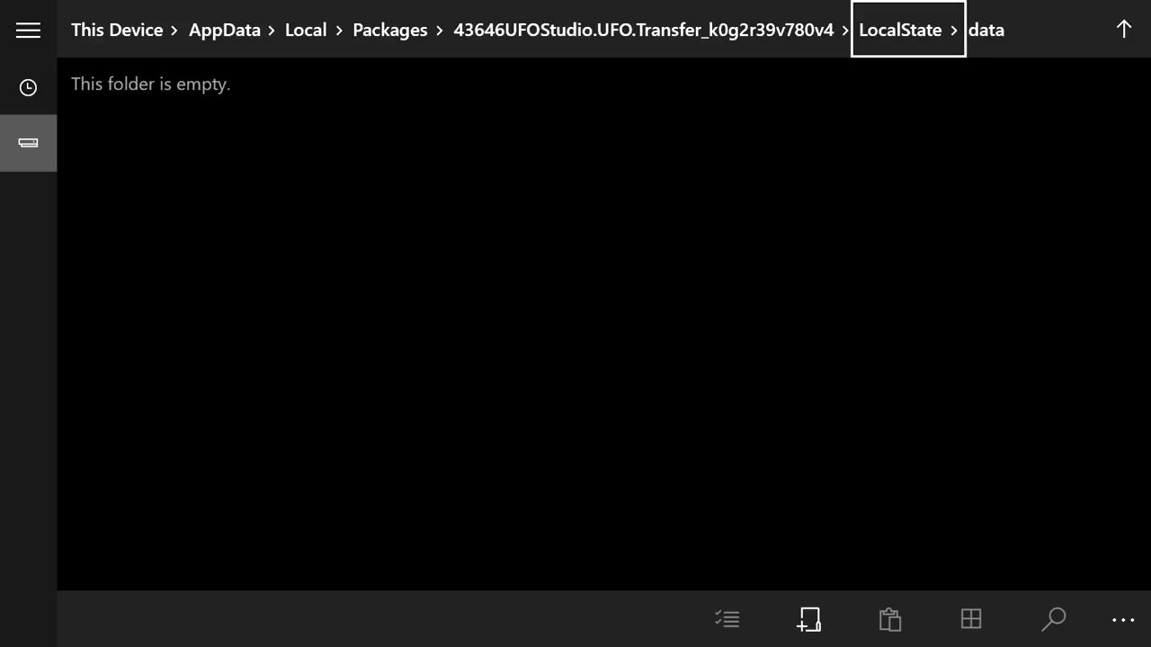
{"action": "key", "text": "Right"}
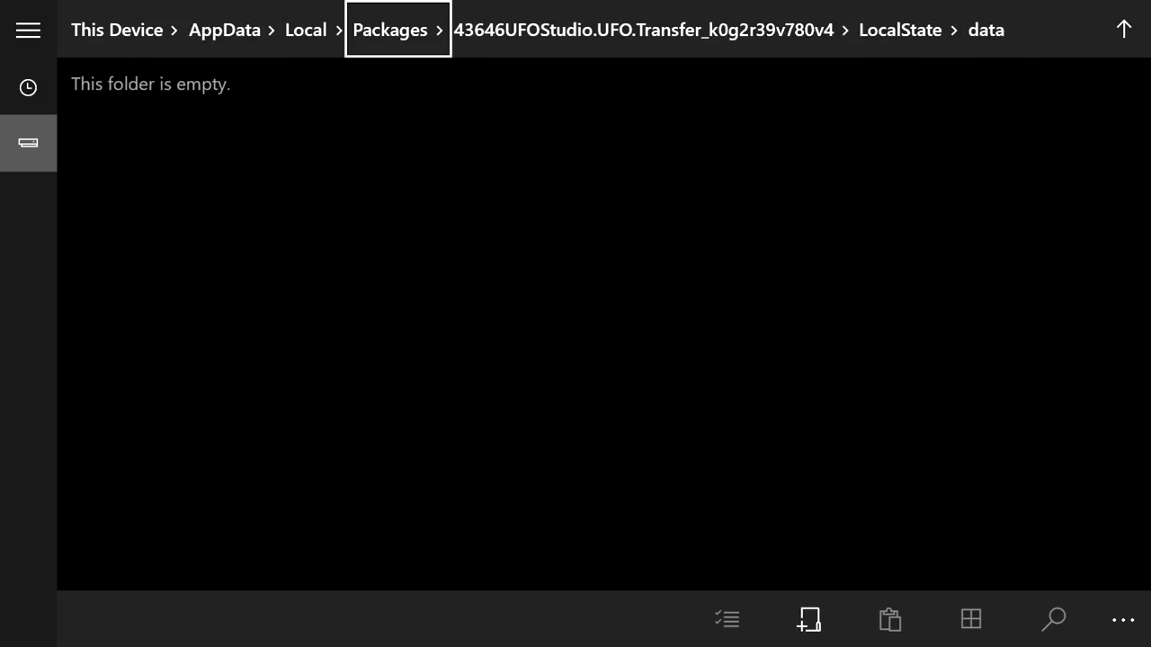
{"action": "key", "text": "Left"}
{"action": "key", "text": "Right"}
{"action": "key", "text": "Right"}
{"action": "key", "text": "Left"}
{"action": "key", "text": "Left"}
{"action": "key", "text": "Right"}
{"action": "key", "text": "Return"}
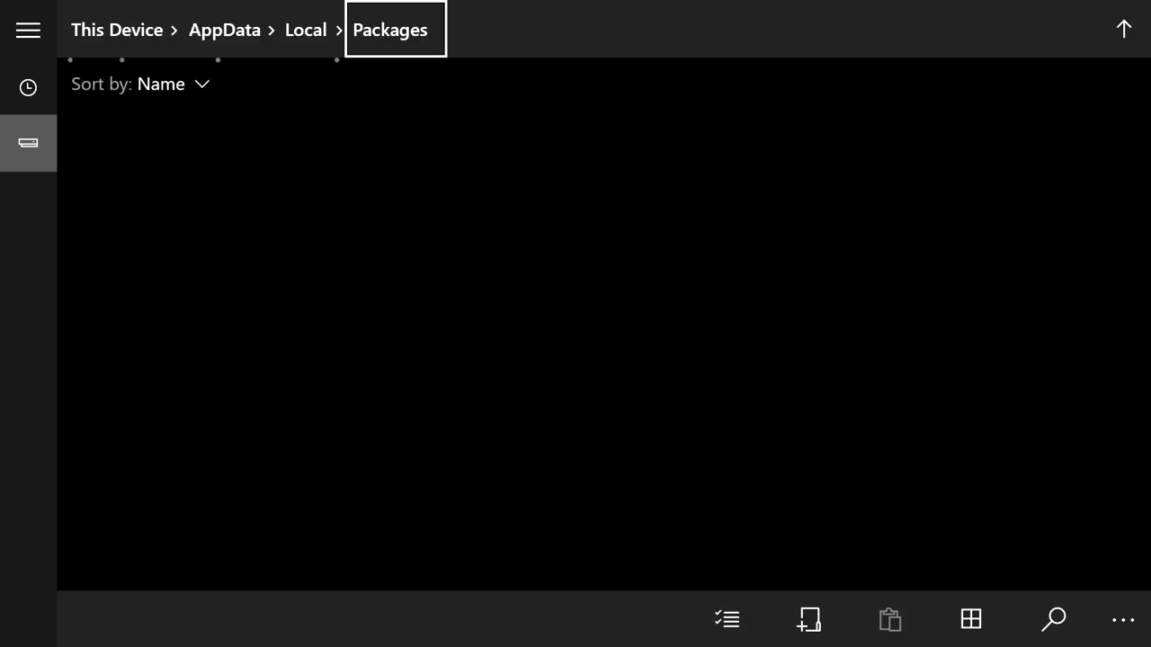
Open the LocalState folder inside the 25974MegaScopes.UniversalFileDownloader package folder
{"action": "key", "text": "Down"}
{"action": "key", "text": "Right"}
{"action": "key", "text": "Down"}
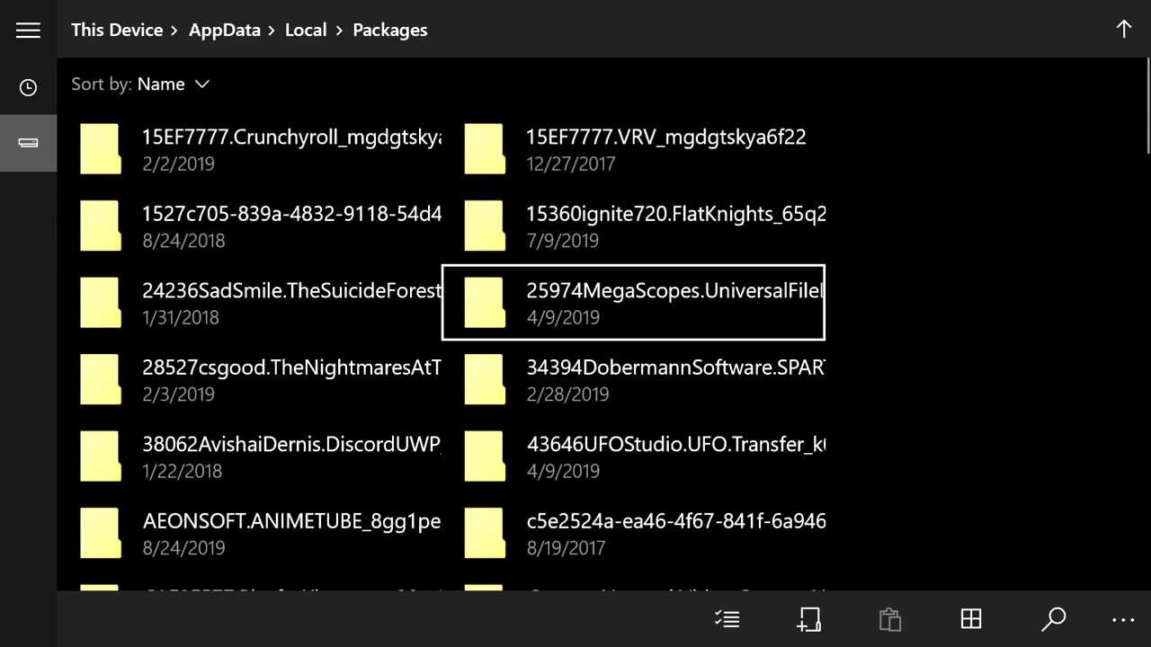
{"action": "key", "text": "Down"}
{"action": "key", "text": "Left"}
{"action": "key", "text": "Right"}
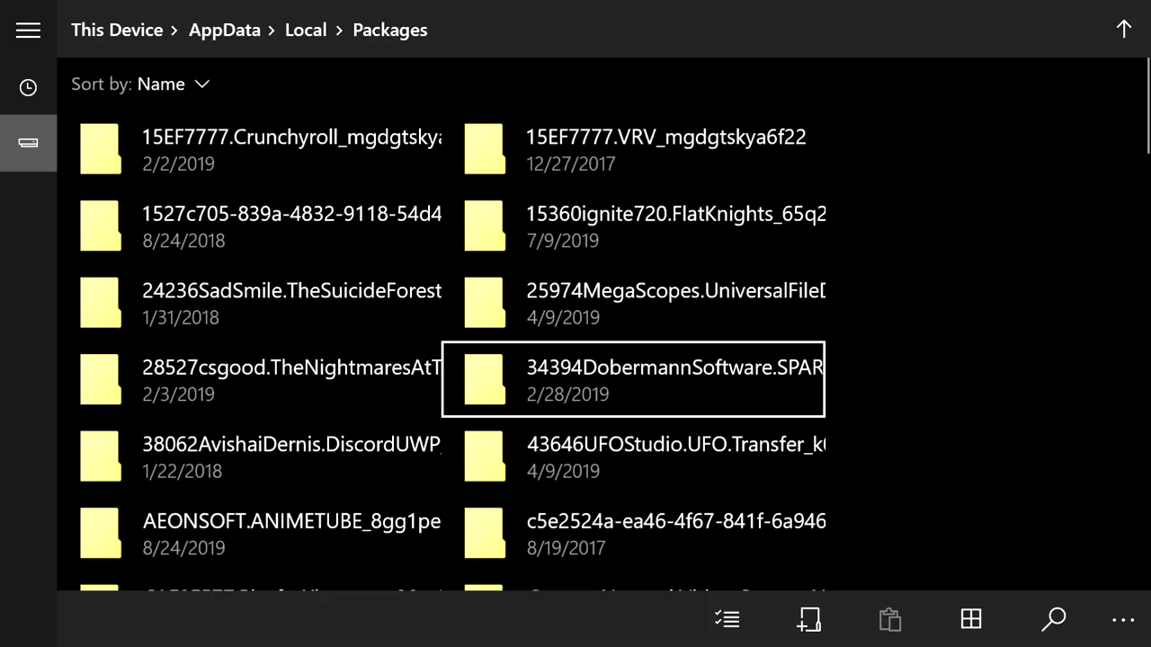
{"action": "key", "text": "Down"}
{"action": "key", "text": "Down"}
{"action": "key", "text": "Down"}
{"action": "key", "text": "Up"}
{"action": "key", "text": "Up"}
{"action": "key", "text": "Up"}
{"action": "key", "text": "Up"}
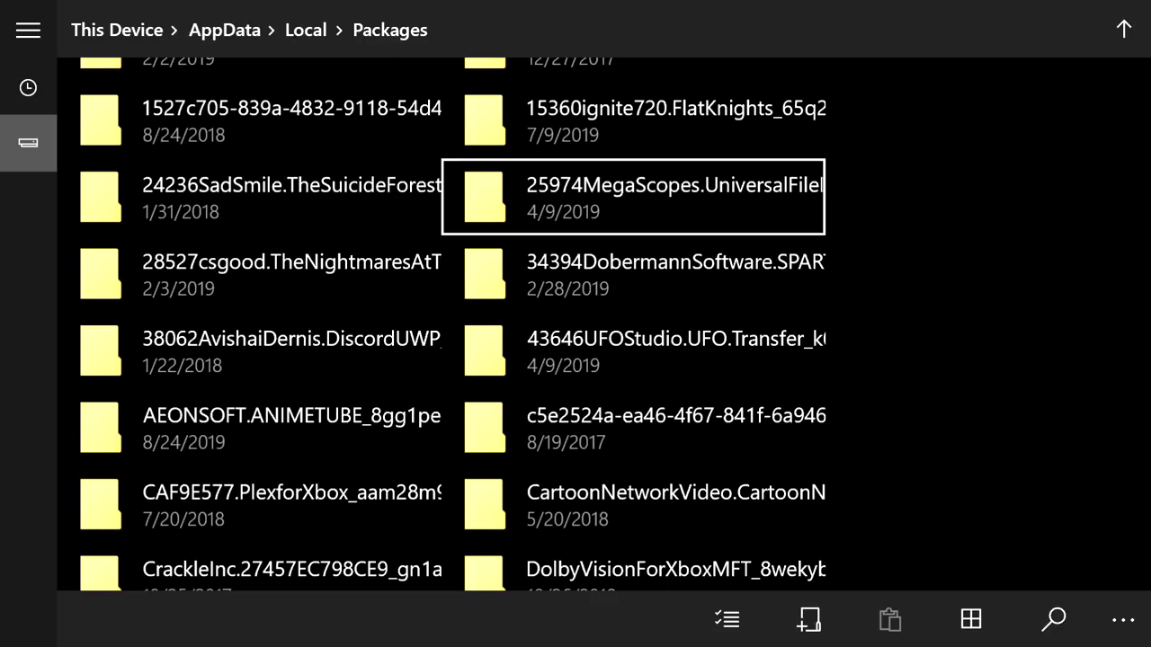
{"action": "key", "text": "Return"}
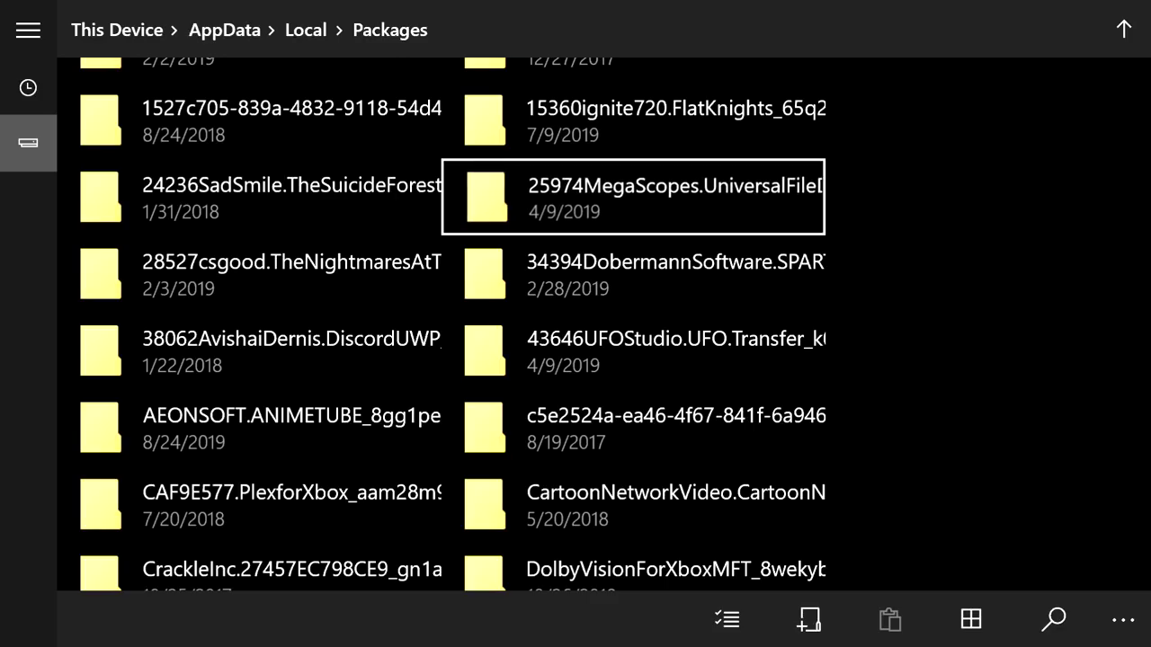
{"action": "key", "text": "Down"}
{"action": "key", "text": "Right"}
{"action": "key", "text": "Down"}
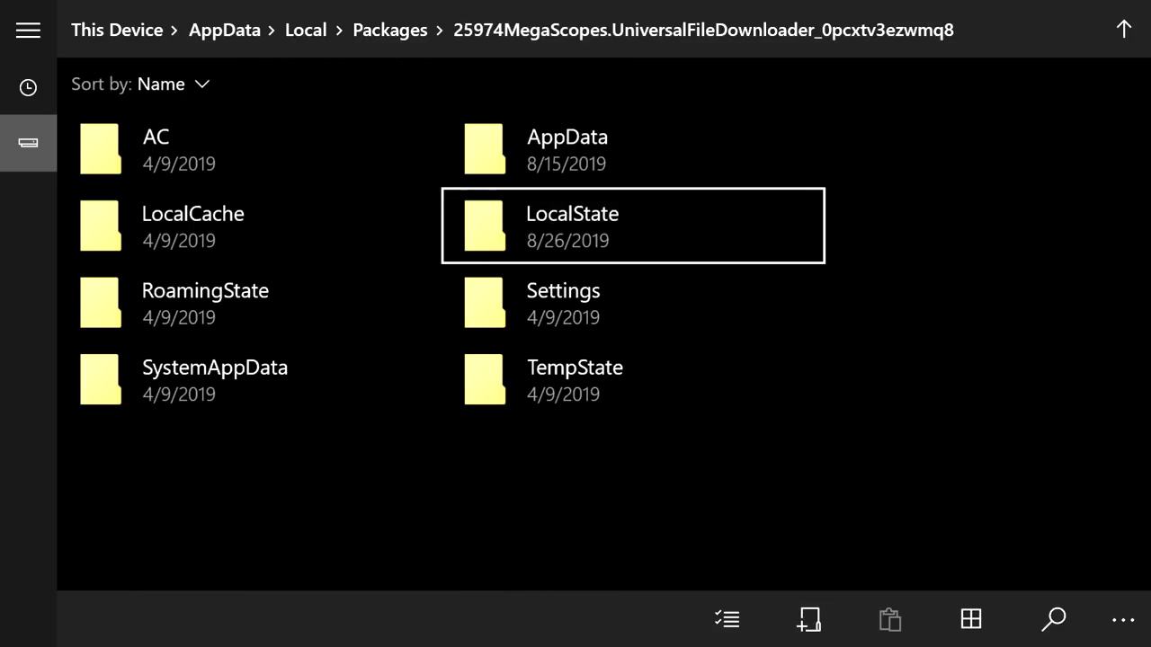
{"action": "key", "text": "Return"}
Cut the crazycraftDESbh folder from the UniversalFileDownloader LocalState folder
{"action": "key", "text": "Down"}
{"action": "key", "text": "Right"}
{"action": "key", "text": "Left"}
{"action": "key", "text": "Down"}
{"action": "key", "text": "Up"}
{"action": "key", "text": "Right"}
{"action": "key", "text": "Left"}
{"action": "key", "text": "Down"}
{"action": "key", "text": "Right"}
{"action": "key", "text": "Up"}
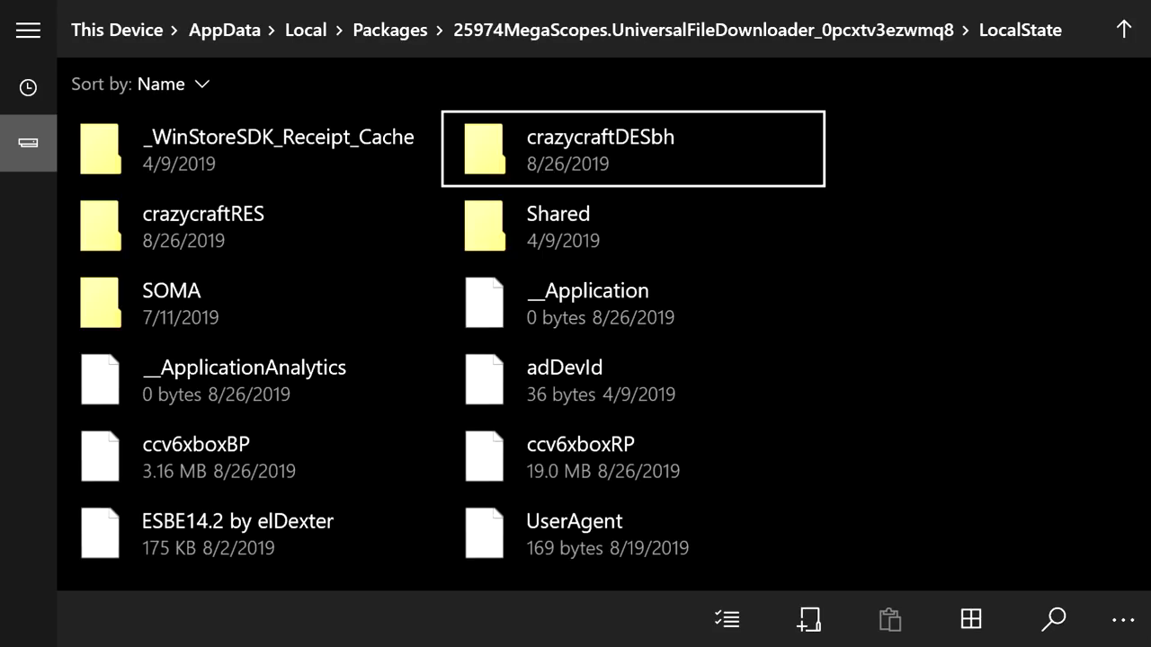
{"action": "key", "text": "Menu"}
{"action": "key", "text": "Down"}
{"action": "key", "text": "Return"}
Return to the Packages folder, keeping the cut folder ready for pasting
{"action": "key", "text": "Up"}
{"action": "key", "text": "Up"}
{"action": "key", "text": "Right"}
{"action": "key", "text": "Right"}
{"action": "key", "text": "Right"}
{"action": "key", "text": "Return"}
Find and open the Microsoft.MinecraftUWPConsole package folder
{"action": "key", "text": "Down"}
{"action": "key", "text": "Down"}
{"action": "key", "text": "Down"}
{"action": "key", "text": "Down"}
{"action": "key", "text": "Down"}
{"action": "key", "text": "Right"}
{"action": "key", "text": "Down"}
{"action": "key", "text": "Down"}
{"action": "key", "text": "Down"}
{"action": "key", "text": "Down"}
{"action": "key", "text": "Down"}
{"action": "key", "text": "Down"}
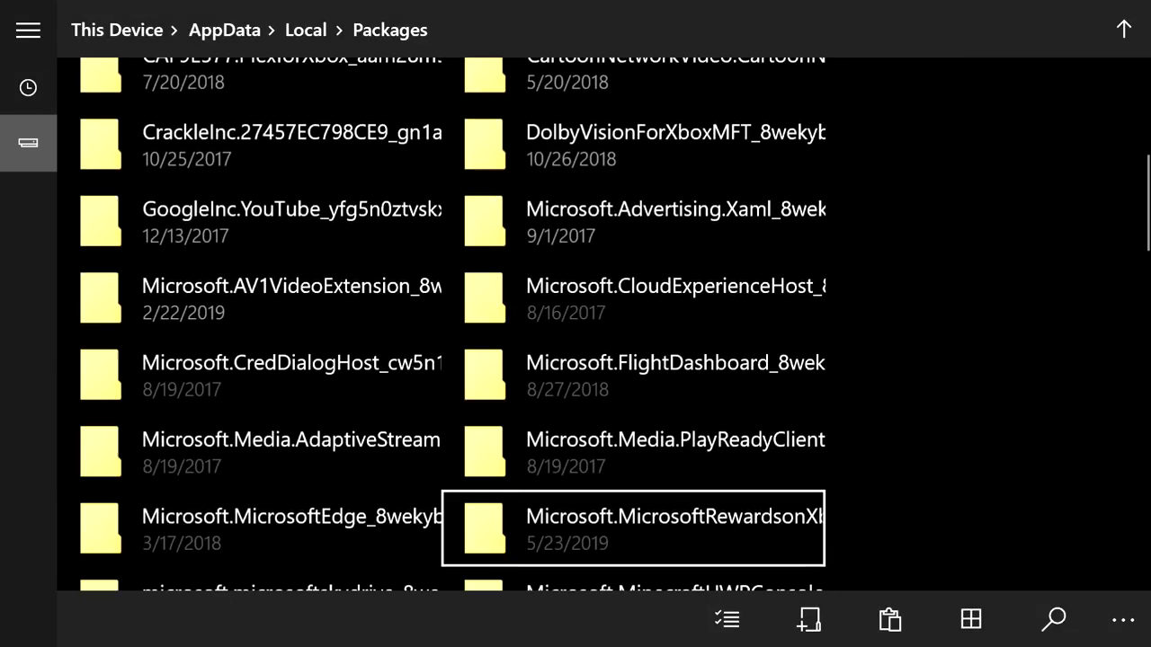
{"action": "key", "text": "Down"}
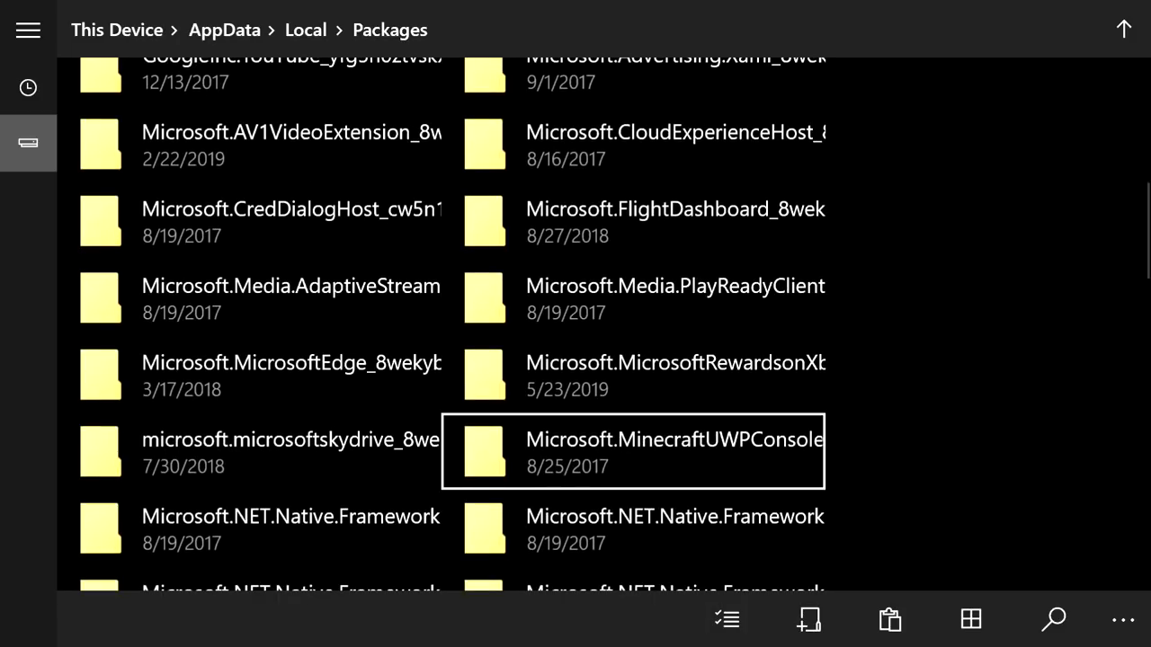
{"action": "key", "text": "Left"}
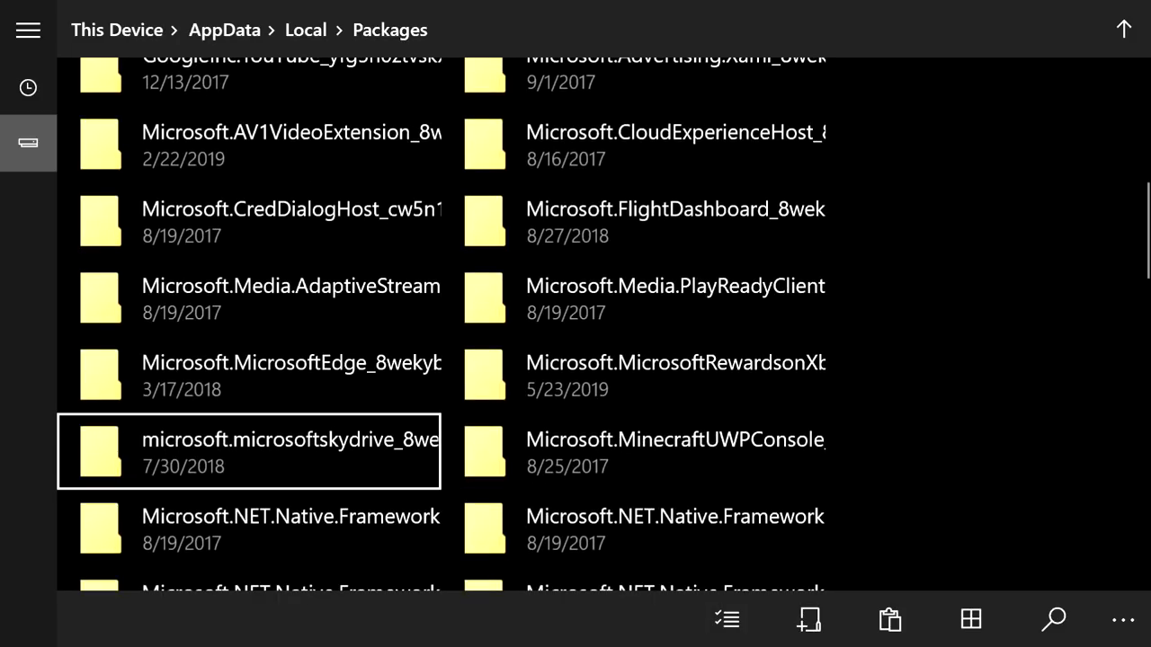
{"action": "key", "text": "Down"}
{"action": "key", "text": "Down"}
{"action": "key", "text": "Down"}
{"action": "key", "text": "Up"}
{"action": "key", "text": "Up"}
{"action": "key", "text": "Up"}
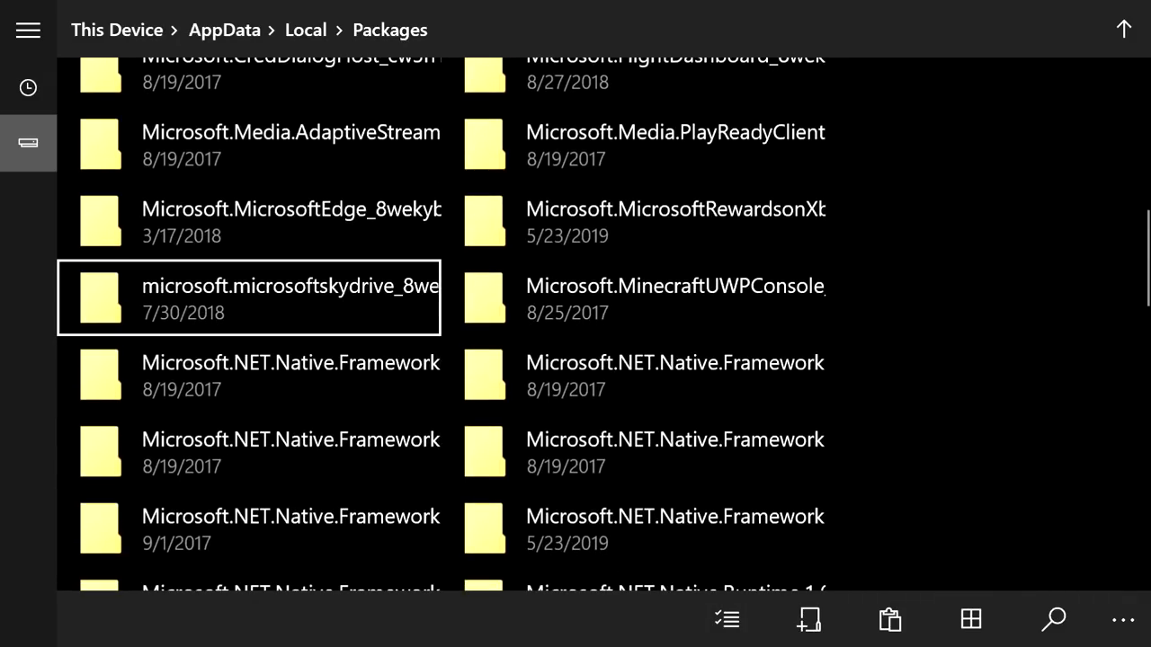
{"action": "key", "text": "Right"}
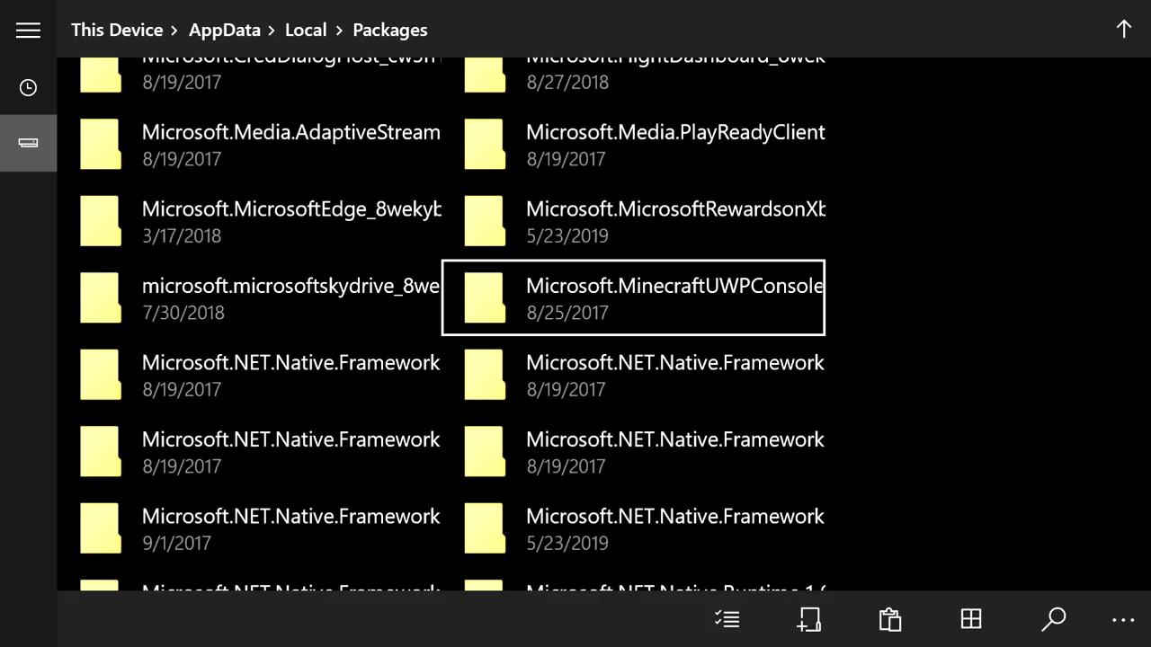
{"action": "key", "text": "Return"}
Open the com.mojang folder under Minecraft's LocalState and games folders
{"action": "key", "text": "Right"}
{"action": "key", "text": "Down"}
{"action": "key", "text": "Return"}
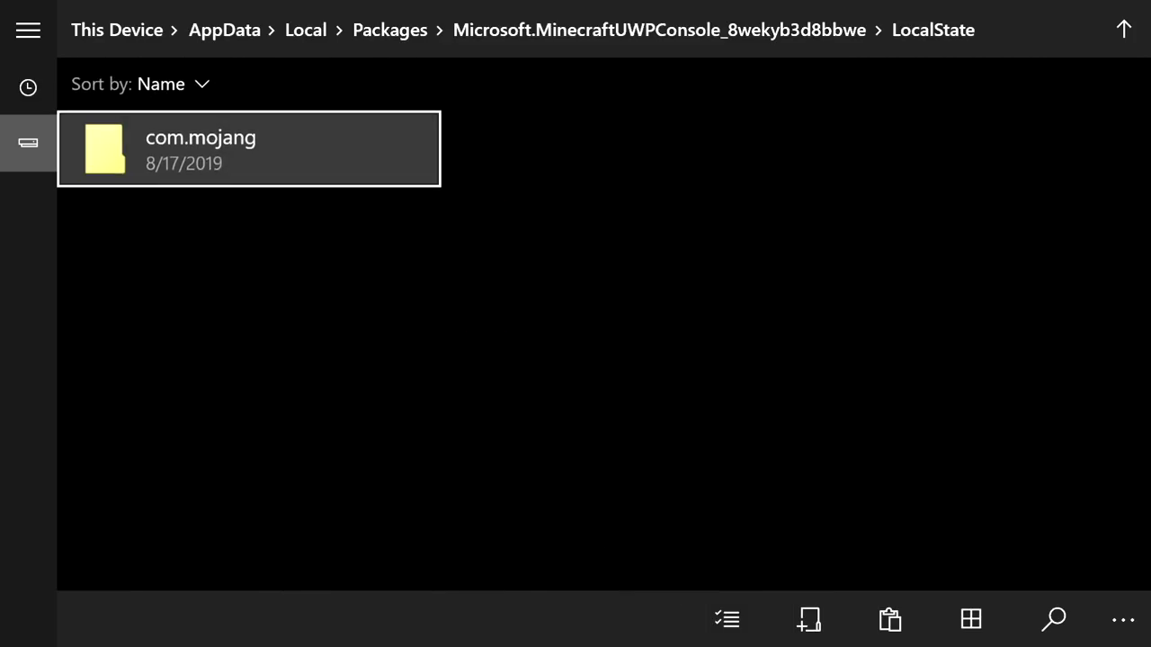
{"action": "key", "text": "Return"}
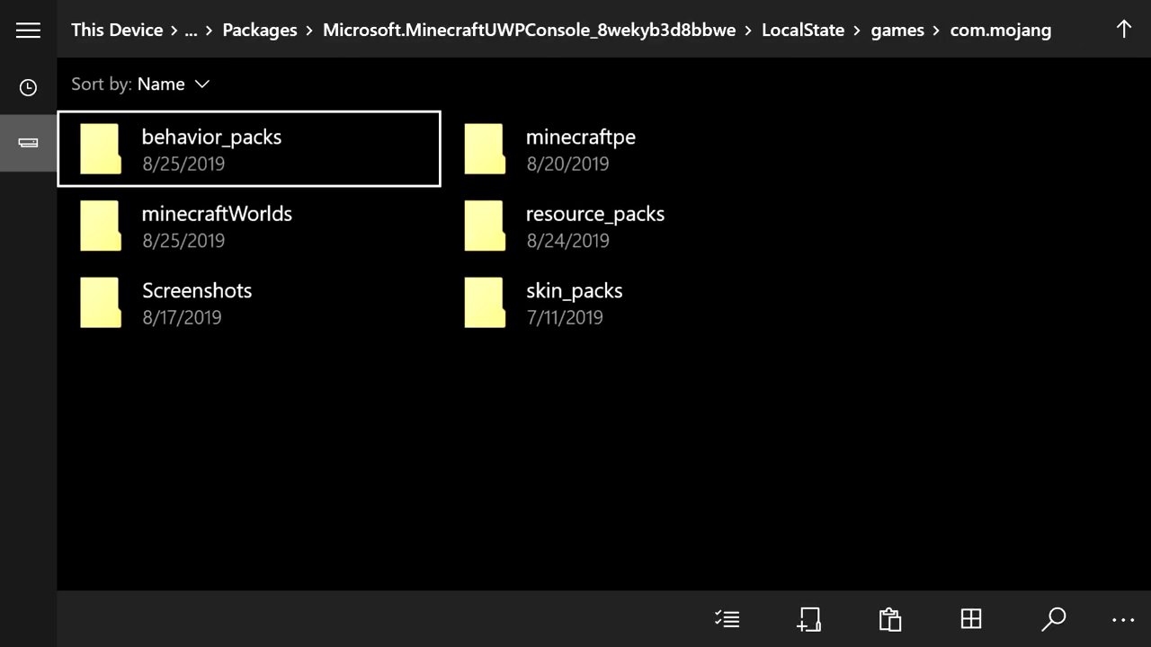
Examine the behavior_packs and resource_packs folders inside com.mojang as the destinations for the packs
{"action": "key", "text": "Right"}
{"action": "key", "text": "Down"}
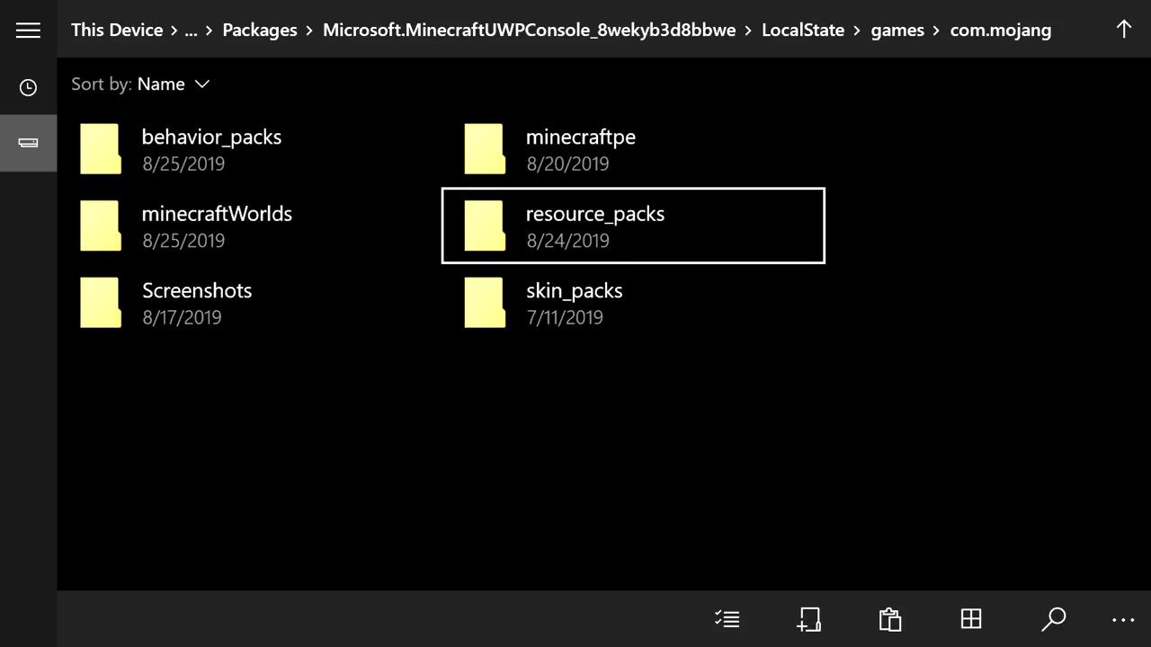
{"action": "key", "text": "Left"}
{"action": "key", "text": "Up"}
{"action": "key", "text": "Right"}
{"action": "key", "text": "Down"}
{"action": "key", "text": "Left"}
{"action": "key", "text": "Up"}
{"action": "key", "text": "Down"}
{"action": "key", "text": "Right"}
{"action": "key", "text": "Down"}
{"action": "key", "text": "Down"}
{"action": "key", "text": "Right"}
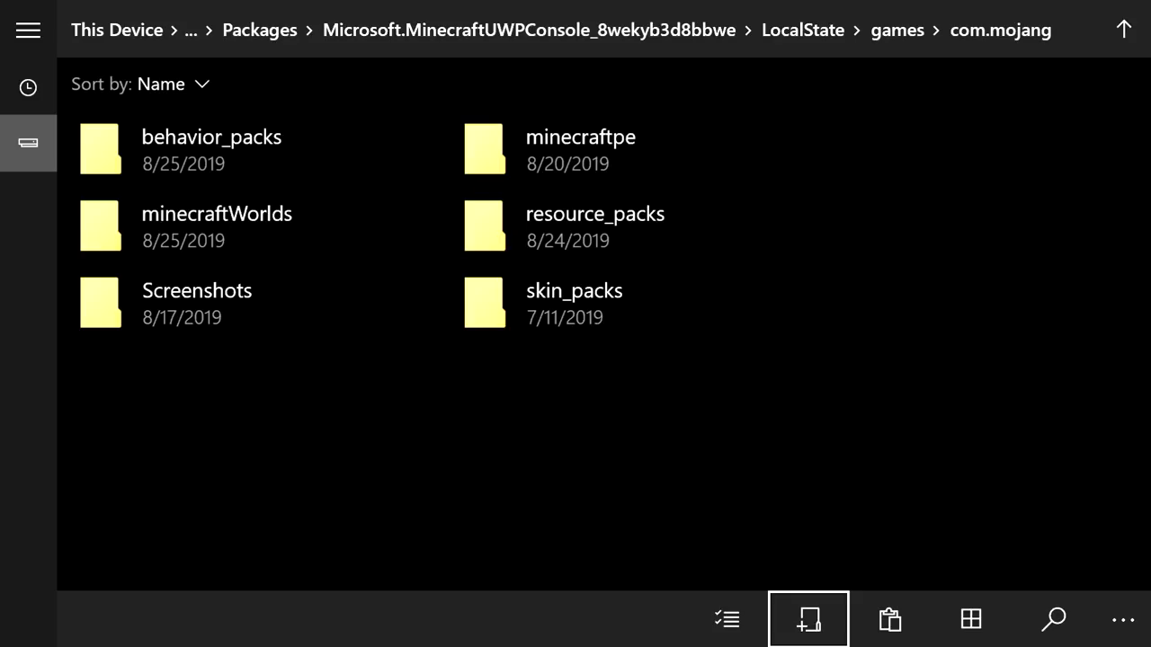
{"action": "key", "text": "Return"}
{"action": "key", "text": "Escape"}
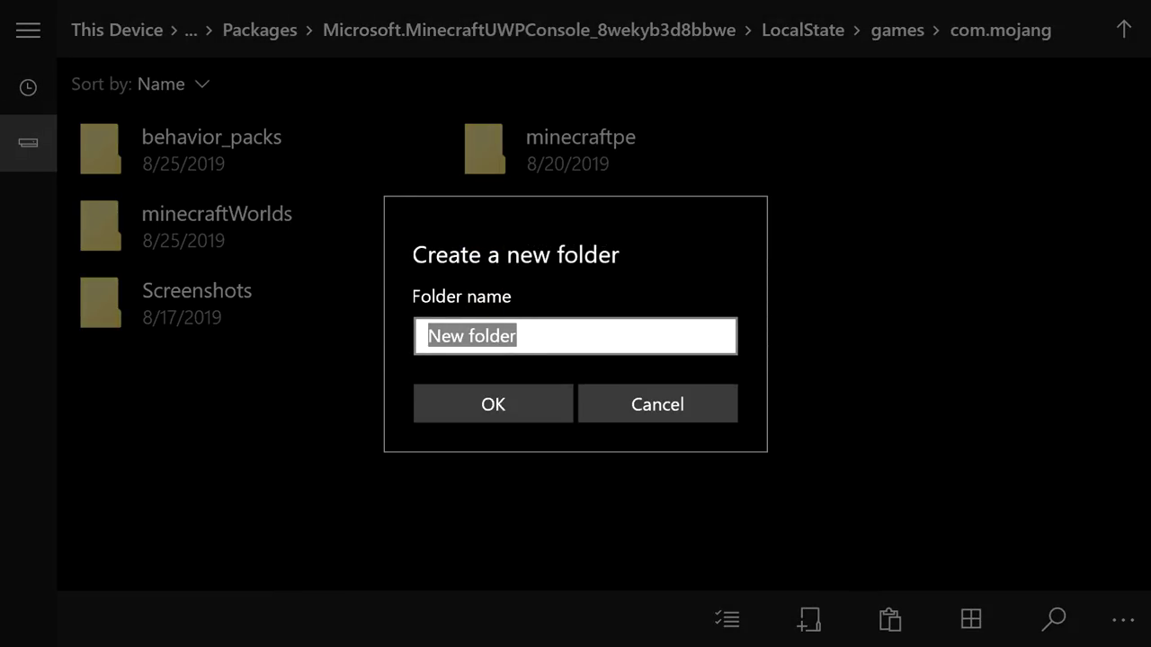
{"action": "key", "text": "Down"}
{"action": "key", "text": "Return"}
{"action": "key", "text": "Up"}
{"action": "key", "text": "Up"}
{"action": "key", "text": "Left"}
{"action": "key", "text": "Up"}
{"action": "key", "text": "Down"}
{"action": "key", "text": "Right"}
{"action": "key", "text": "Left"}
{"action": "key", "text": "Up"}
{"action": "key", "text": "Down"}
{"action": "key", "text": "Right"}
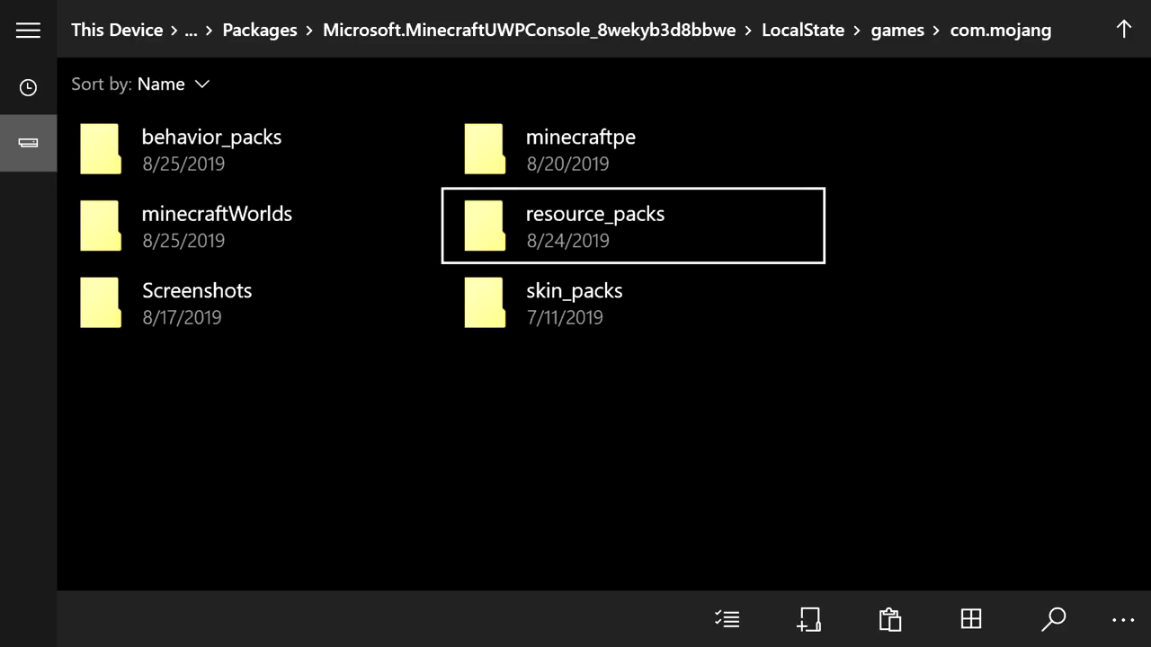
{"action": "key", "text": "Left"}
{"action": "key", "text": "Up"}
{"action": "key", "text": "Down"}
{"action": "key", "text": "Right"}
{"action": "key", "text": "Left"}
{"action": "key", "text": "Up"}
{"action": "key", "text": "Down"}
{"action": "key", "text": "Right"}
Paste the crazycraftDESbh folder into the behavior_packs folder in com.mojang
{"action": "key", "text": "Left"}
{"action": "key", "text": "Up"}
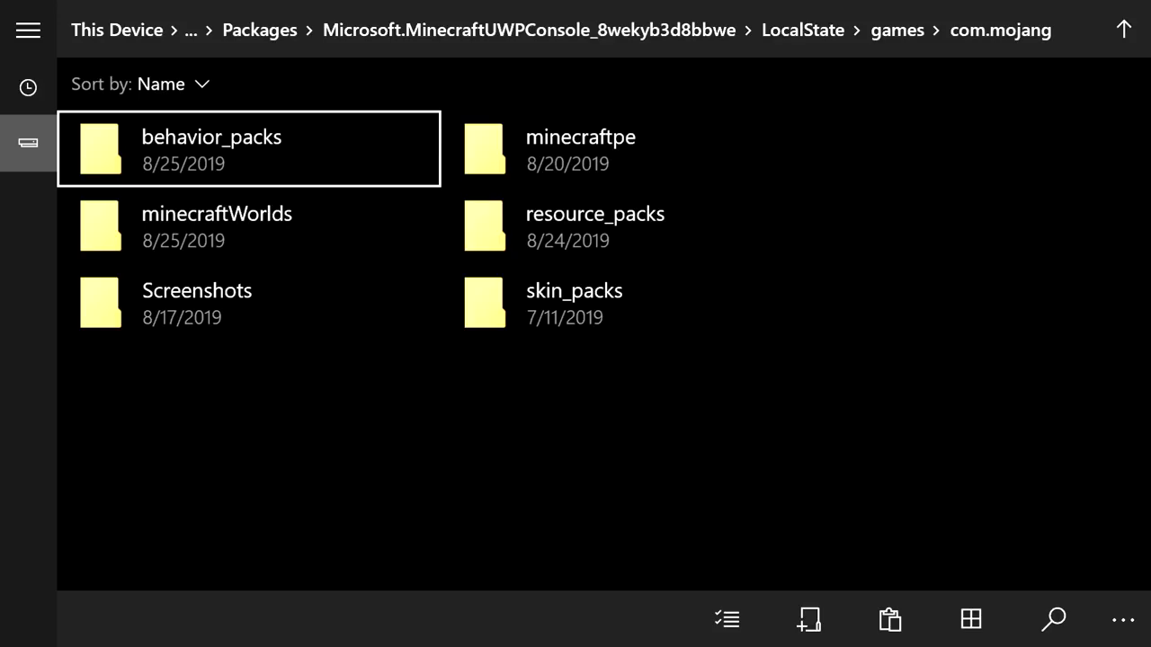
{"action": "key", "text": "Return"}
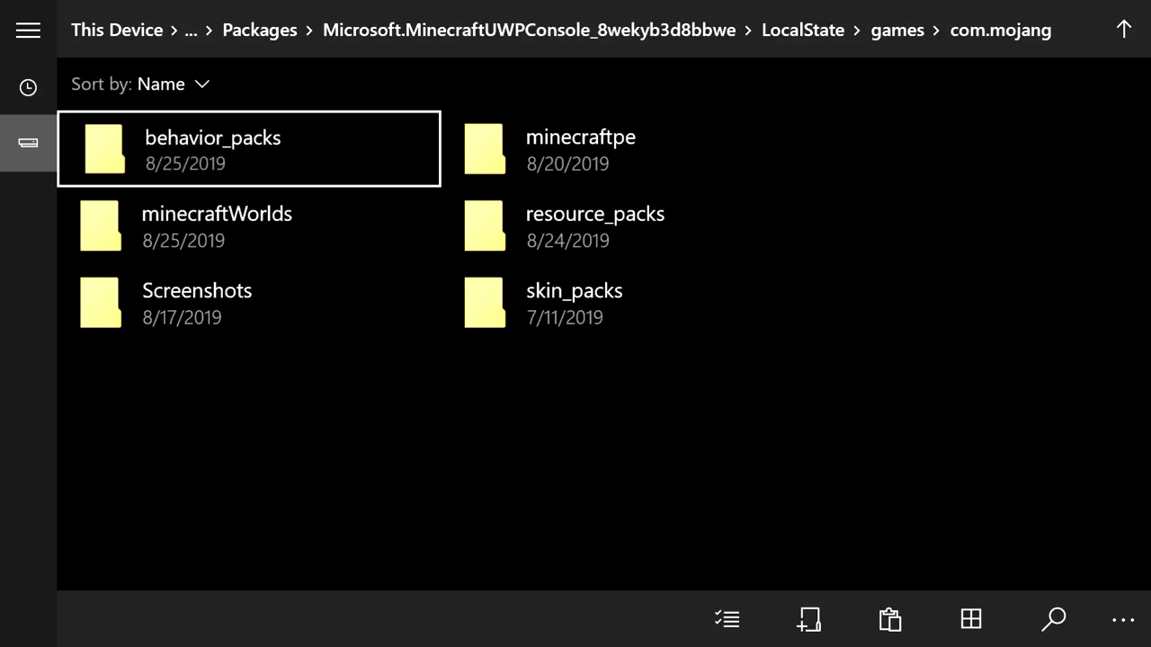
{"action": "key", "text": "Down"}
{"action": "key", "text": "Down"}
{"action": "key", "text": "Down"}
{"action": "key", "text": "Down"}
{"action": "key", "text": "Down"}
{"action": "key", "text": "Down"}
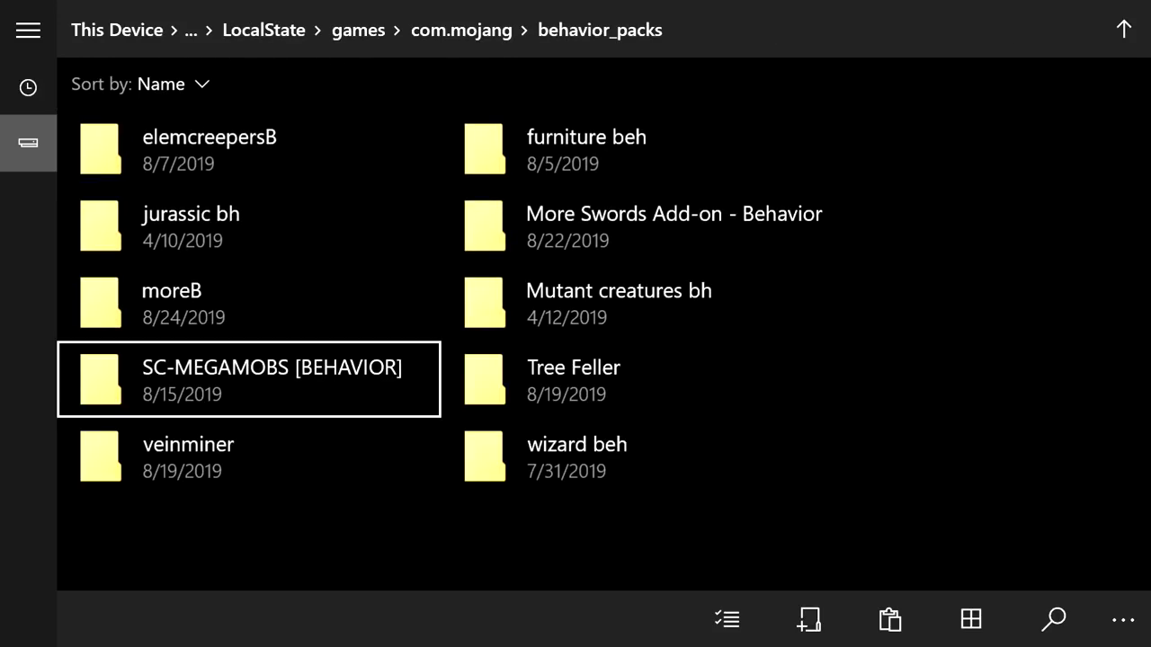
{"action": "key", "text": "Right"}
{"action": "key", "text": "Right"}
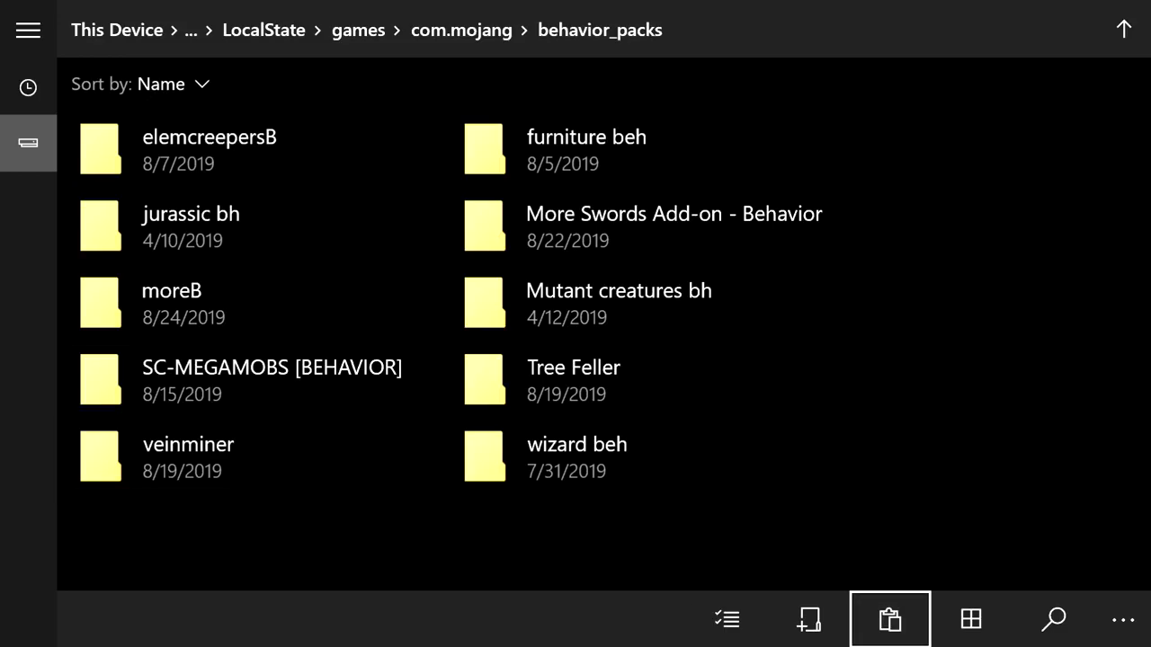
{"action": "key", "text": "Return"}
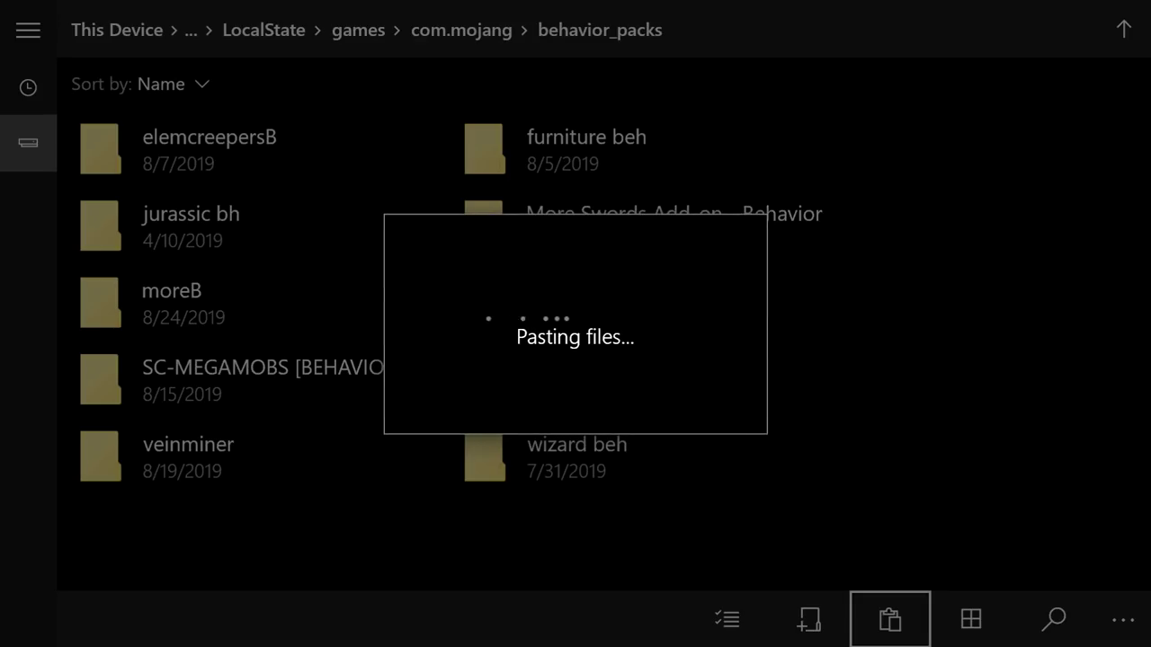
{"action": "key", "text": "Up"}
{"action": "key", "text": "Up"}
{"action": "key", "text": "Up"}
{"action": "key", "text": "Up"}
{"action": "key", "text": "Up"}
{"action": "key", "text": "Up"}
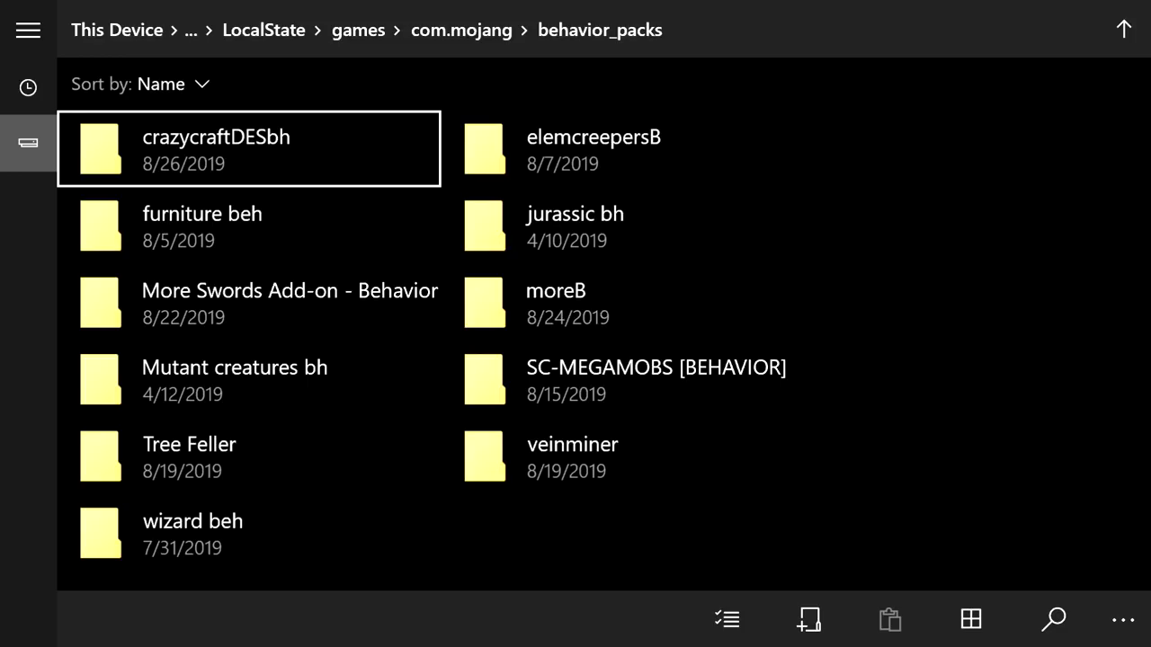
Leave behavior_packs and go back up to the Packages folder
{"action": "key", "text": "BackSpace"}
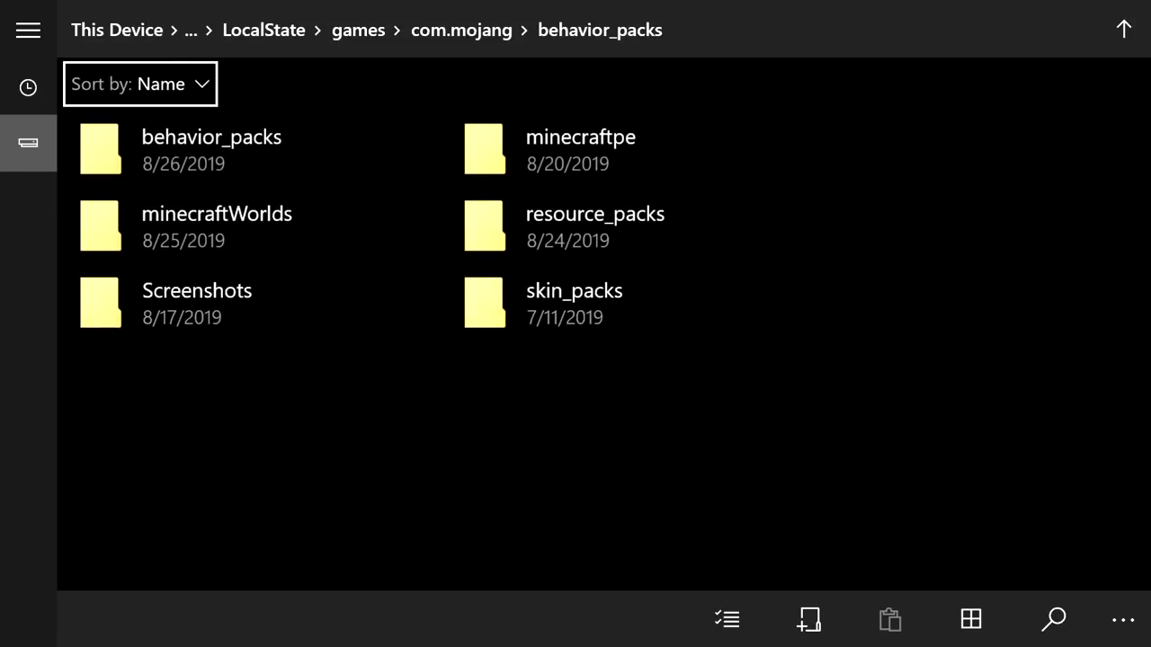
{"action": "key", "text": "BackSpace"}
{"action": "key", "text": "Up"}
{"action": "key", "text": "Right"}
{"action": "key", "text": "Right"}
{"action": "key", "text": "Right"}
{"action": "key", "text": "Return"}
Reopen the LocalState folder of the 25974MegaScopes.UniversalFileDownloader package and highlight the crazycraftRES folder
{"action": "key", "text": "Down"}
{"action": "key", "text": "Down"}
{"action": "key", "text": "Down"}
{"action": "key", "text": "Down"}
{"action": "key", "text": "Right"}
{"action": "key", "text": "Up"}
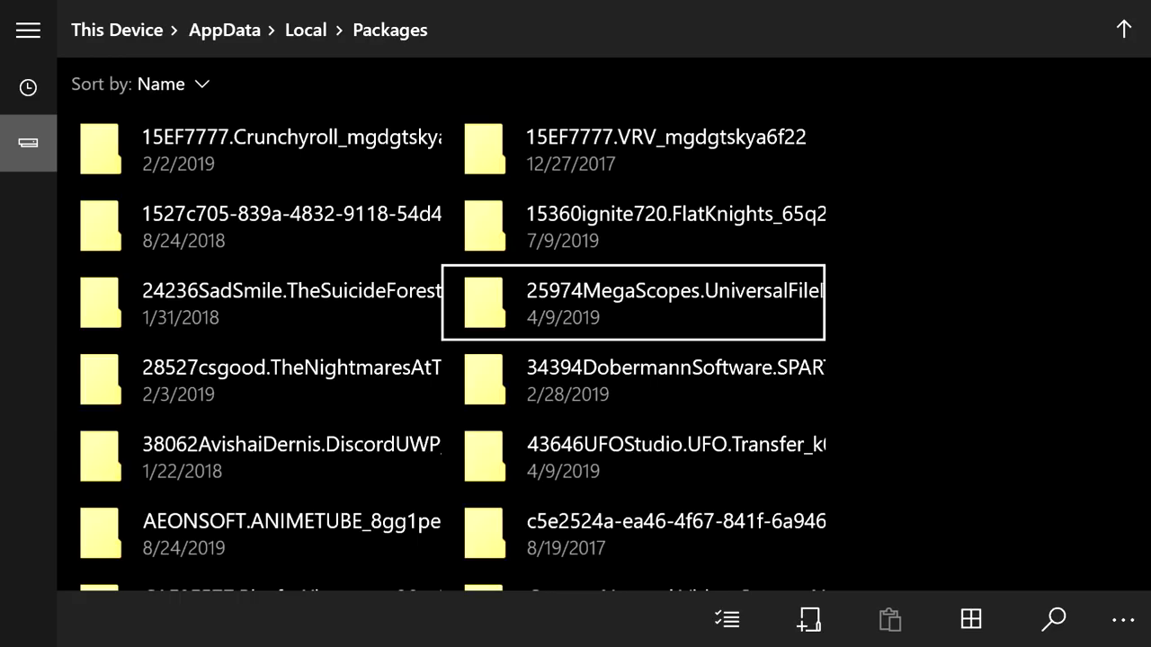
{"action": "key", "text": "Return"}
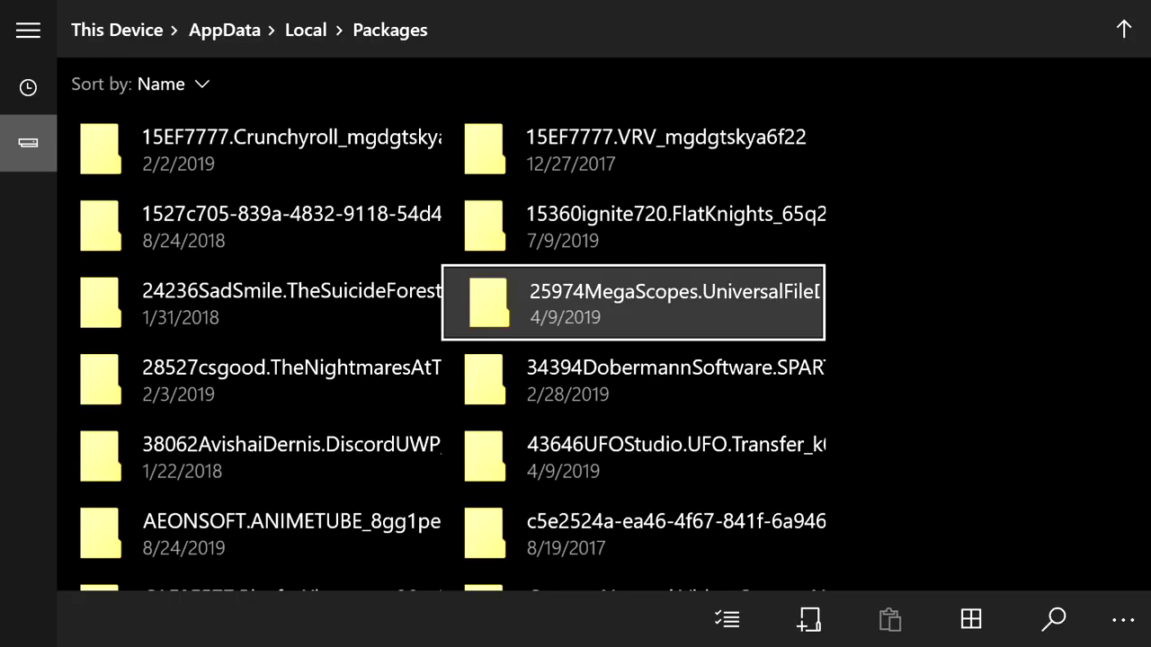
{"action": "key", "text": "Down"}
{"action": "key", "text": "Down"}
{"action": "key", "text": "Right"}
{"action": "key", "text": "Up"}
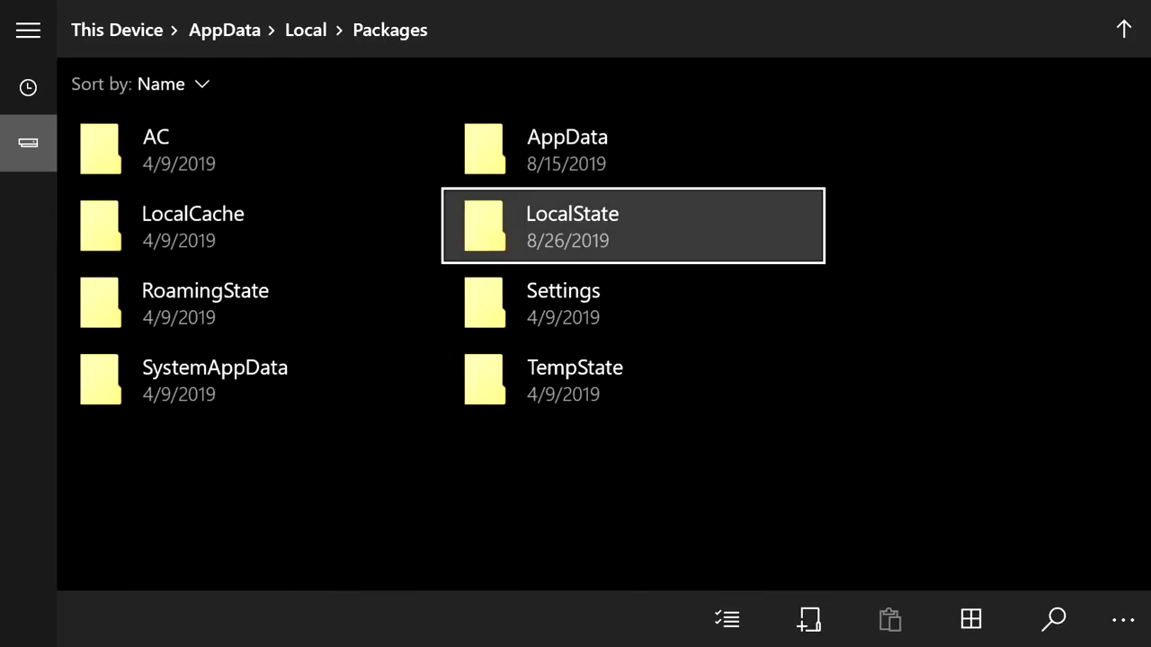
{"action": "key", "text": "Return"}
{"action": "key", "text": "Down"}
{"action": "key", "text": "Right"}
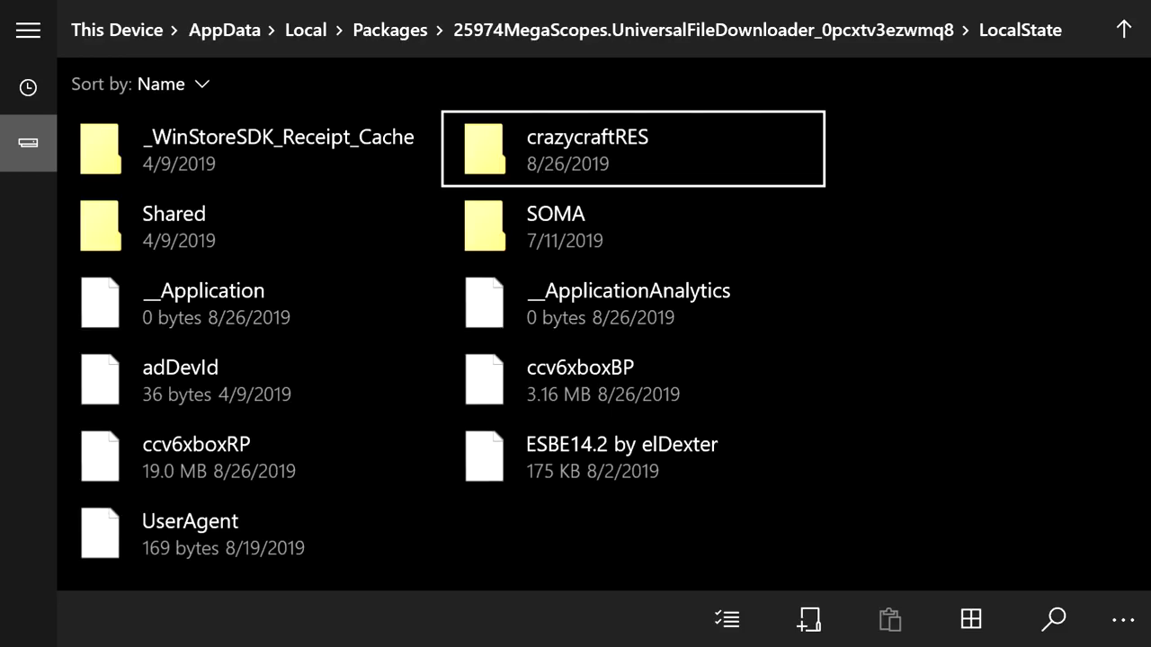
Cut the crazycraftRES folder in the file downloader's LocalState folder
{"action": "key", "text": "Up"}
{"action": "key", "text": "Down"}
{"action": "key", "text": "Right"}
{"action": "key", "text": "Menu"}
{"action": "key", "text": "Down"}
{"action": "key", "text": "Down"}
{"action": "key", "text": "Up"}
{"action": "key", "text": "Return"}
Go back up to the Packages folder
{"action": "key", "text": "Up"}
{"action": "key", "text": "Up"}
{"action": "key", "text": "Right"}
{"action": "key", "text": "Right"}
{"action": "key", "text": "Right"}
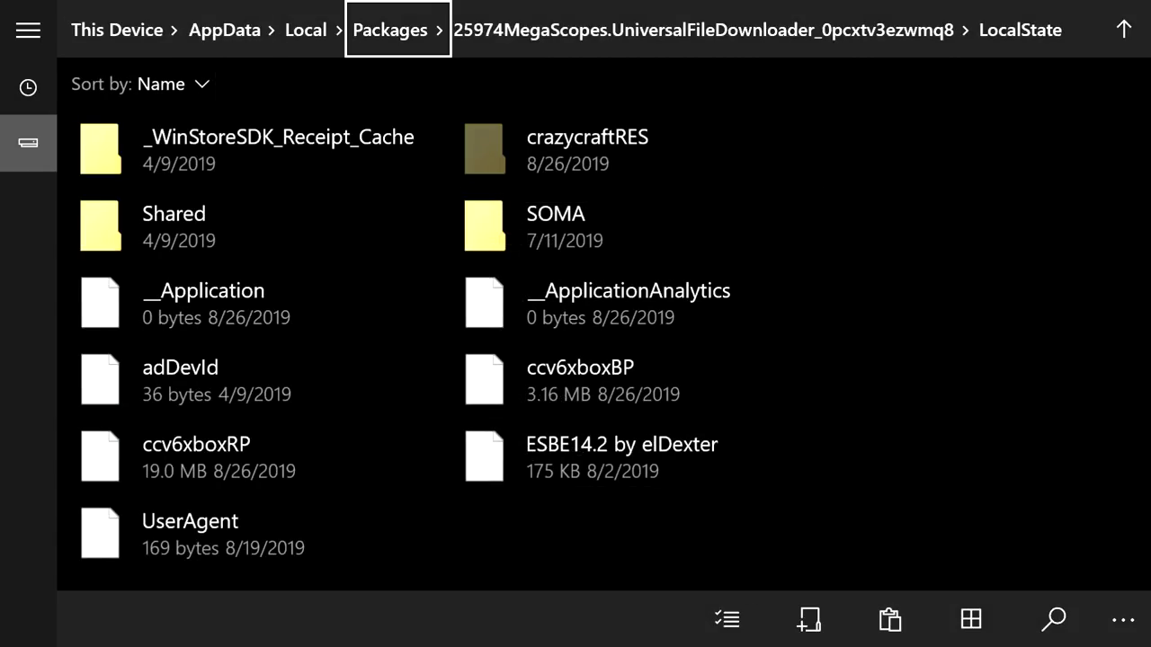
{"action": "key", "text": "Return"}
Find and open the Microsoft.MinecraftUWPConsole folder among the packages
{"action": "key", "text": "Down"}
{"action": "key", "text": "Down"}
{"action": "key", "text": "Down"}
{"action": "key", "text": "Down"}
{"action": "key", "text": "Down"}
{"action": "key", "text": "Down"}
{"action": "key", "text": "Down"}
{"action": "key", "text": "Down"}
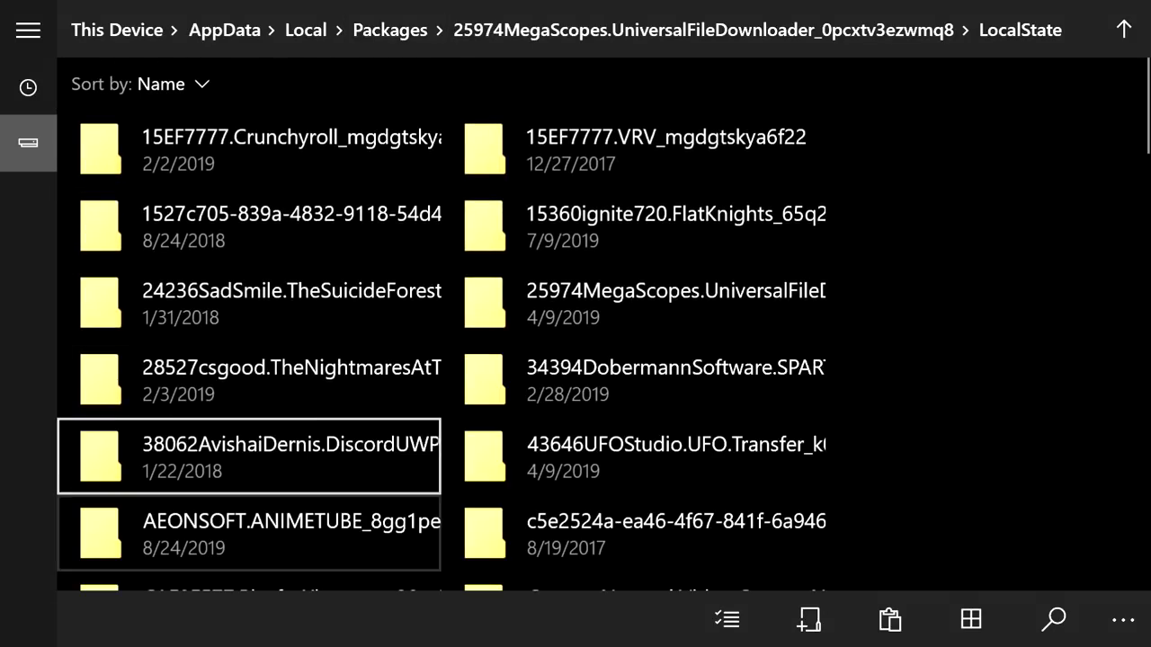
{"action": "key", "text": "Down"}
{"action": "key", "text": "Down"}
{"action": "key", "text": "Down"}
{"action": "key", "text": "Down"}
{"action": "key", "text": "Down"}
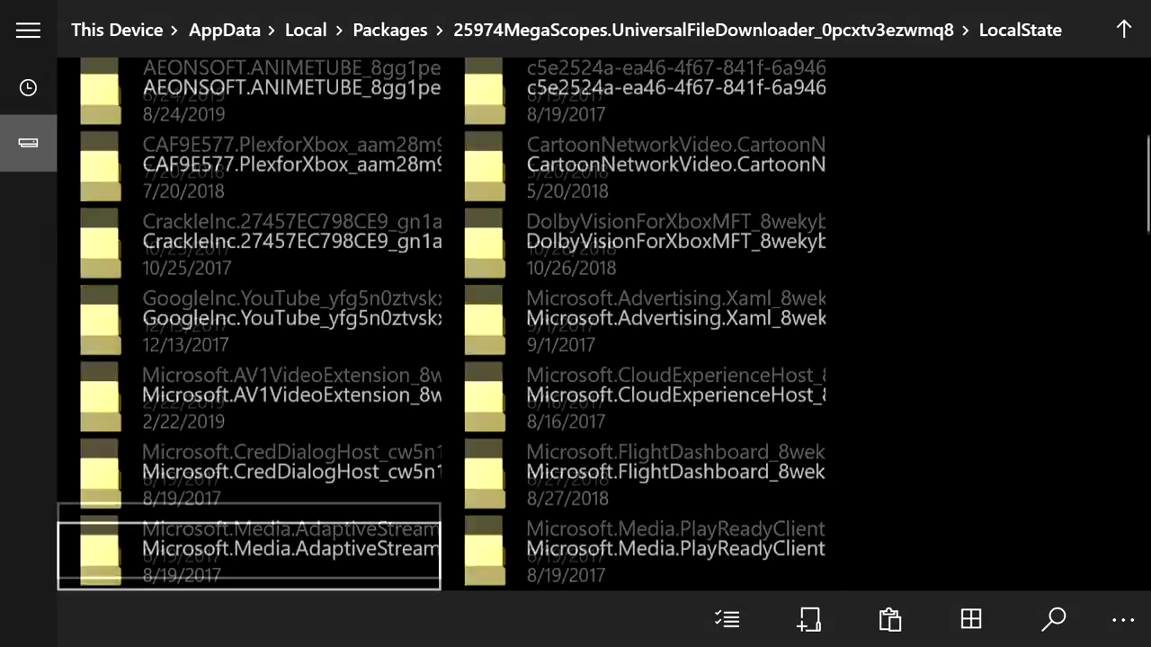
{"action": "key", "text": "Right"}
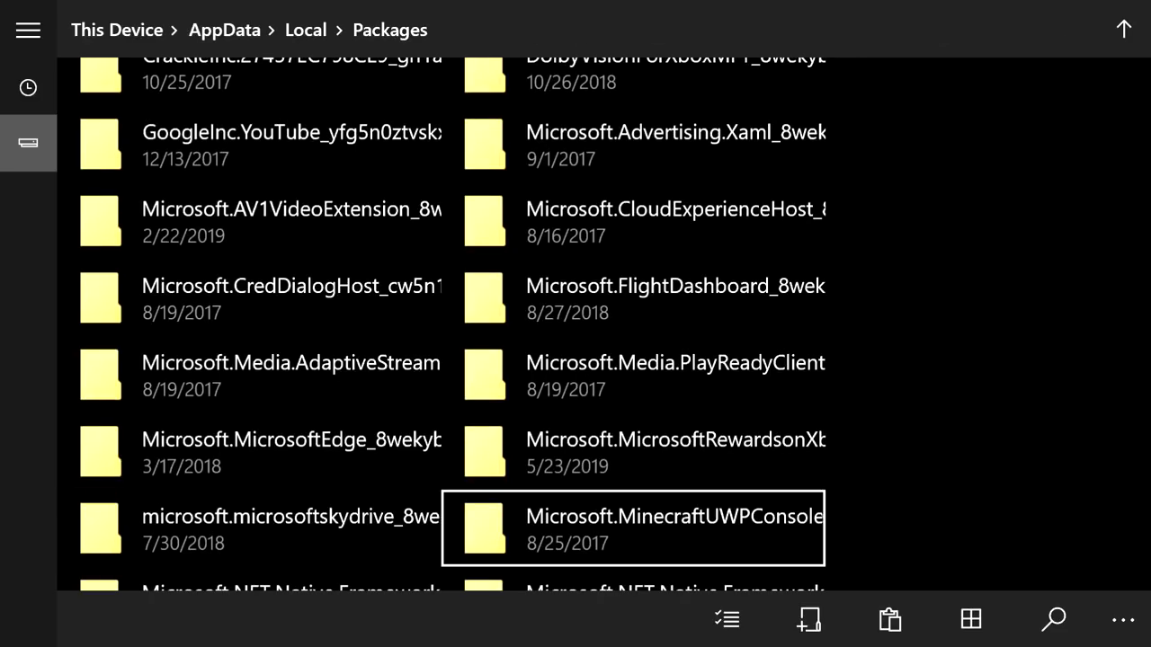
{"action": "scroll", "coordinate": [440, 323], "scroll_direction": "down", "scroll_amount": 2}
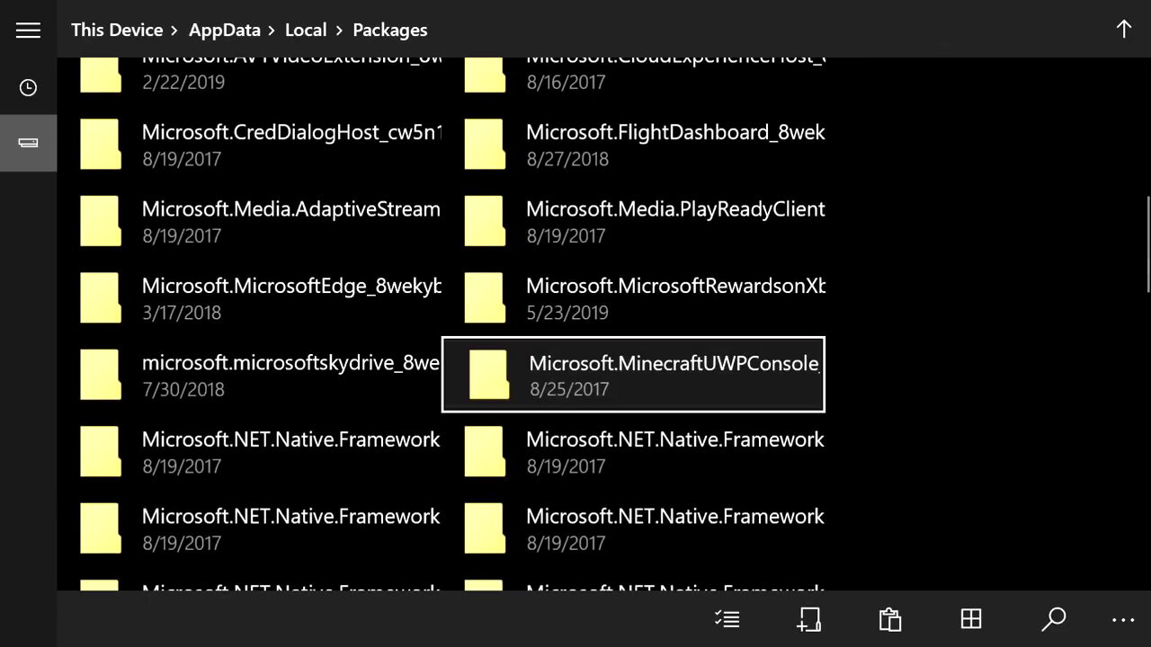
{"action": "key", "text": "Return"}
Go through LocalState and games into Minecraft's com.mojang folder and highlight resource_packs
{"action": "key", "text": "Down"}
{"action": "key", "text": "Right"}
{"action": "key", "text": "Down"}
{"action": "key", "text": "Return"}
{"action": "key", "text": "Down"}
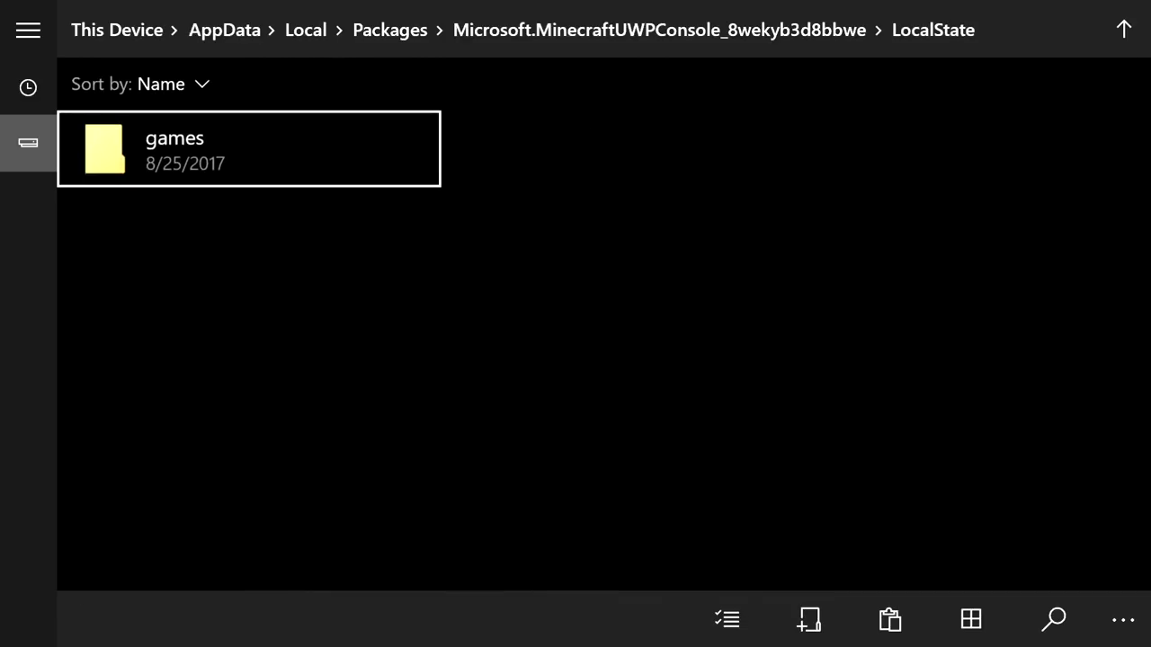
{"action": "key", "text": "Return"}
{"action": "key", "text": "Down"}
{"action": "key", "text": "Right"}
{"action": "key", "text": "Down"}
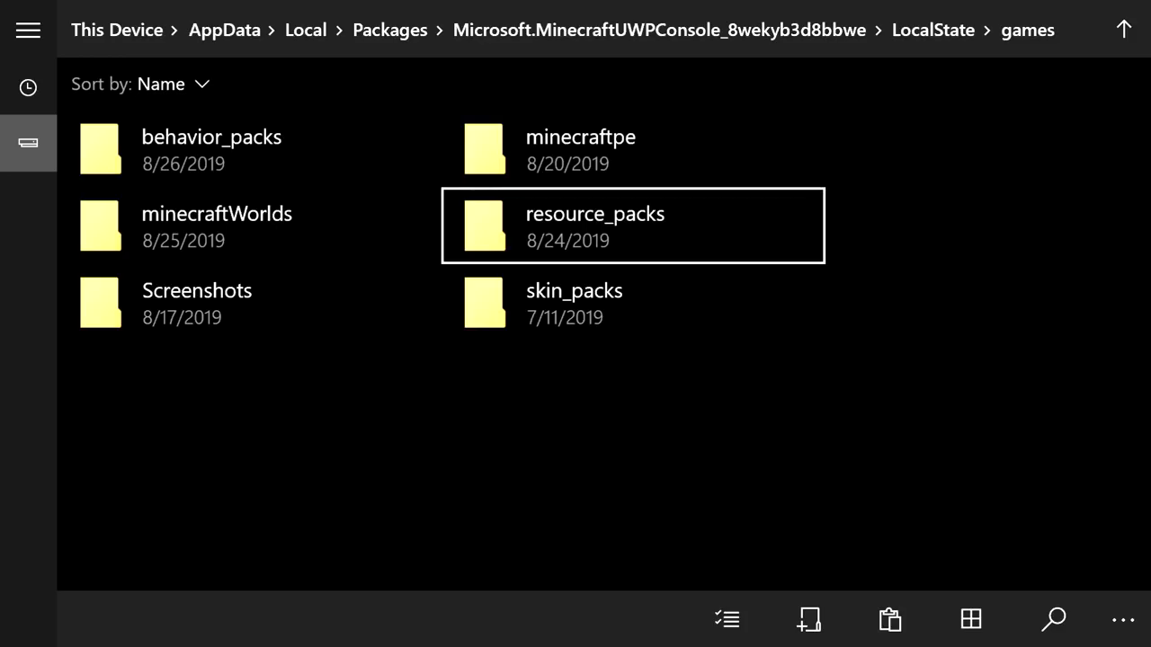
{"action": "key", "text": "Left"}
{"action": "key", "text": "Up"}
{"action": "key", "text": "Down"}
{"action": "key", "text": "Right"}
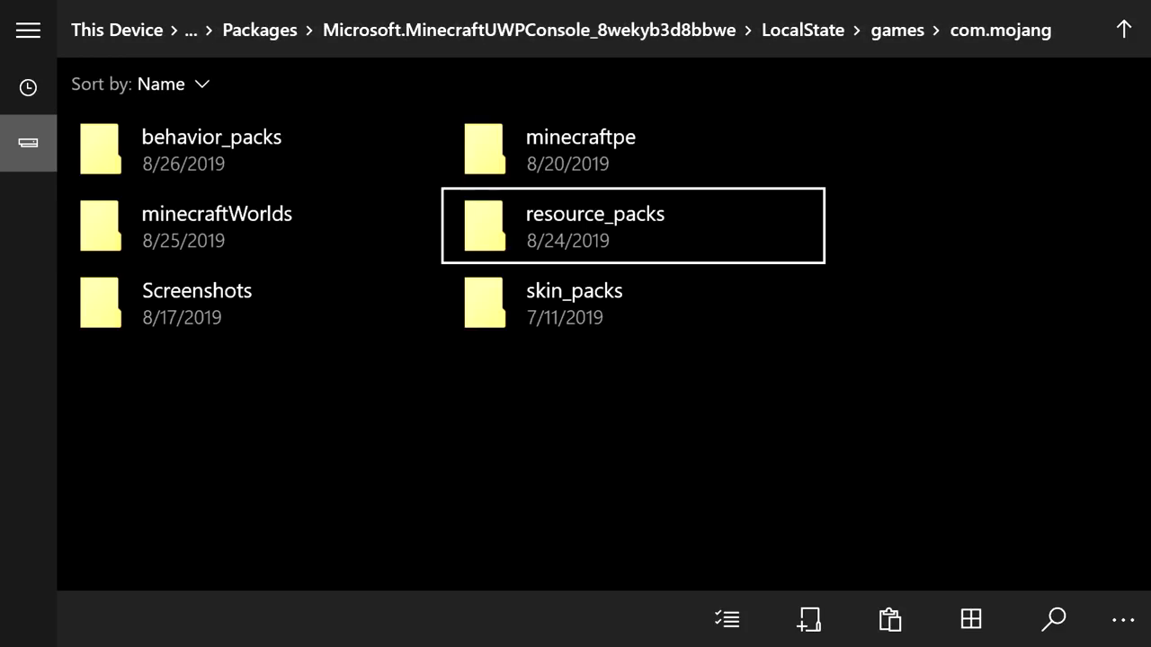
{"action": "key", "text": "Down"}
{"action": "key", "text": "Down"}
{"action": "key", "text": "Right"}
{"action": "key", "text": "Return"}
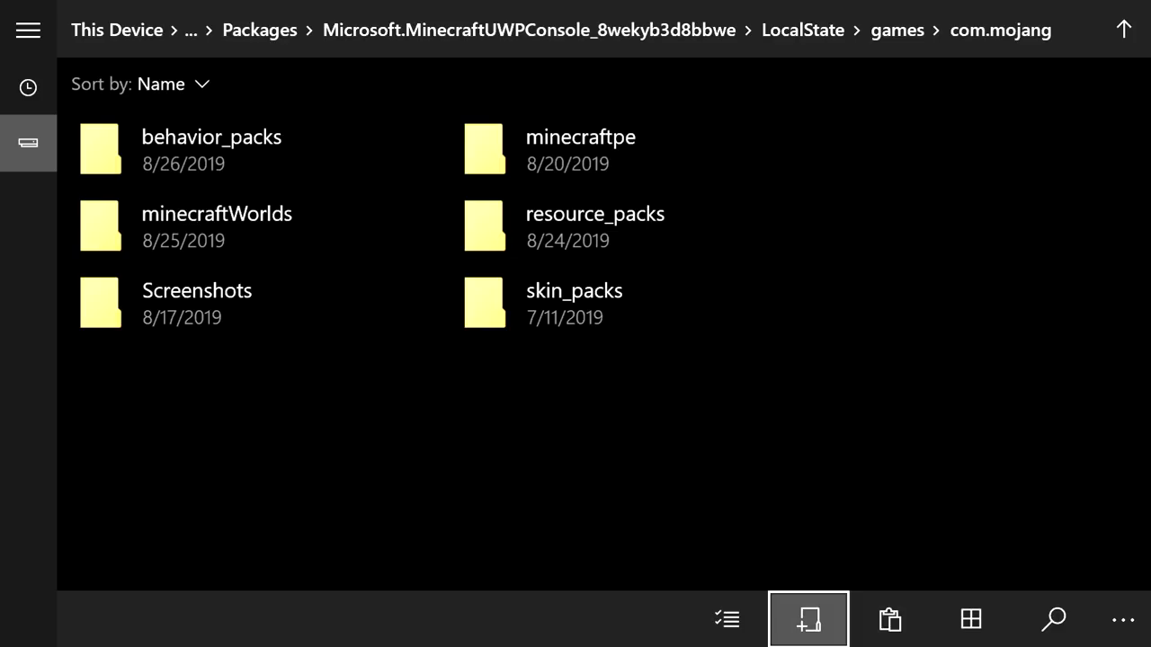
{"action": "key", "text": "Escape"}
{"action": "key", "text": "Escape"}
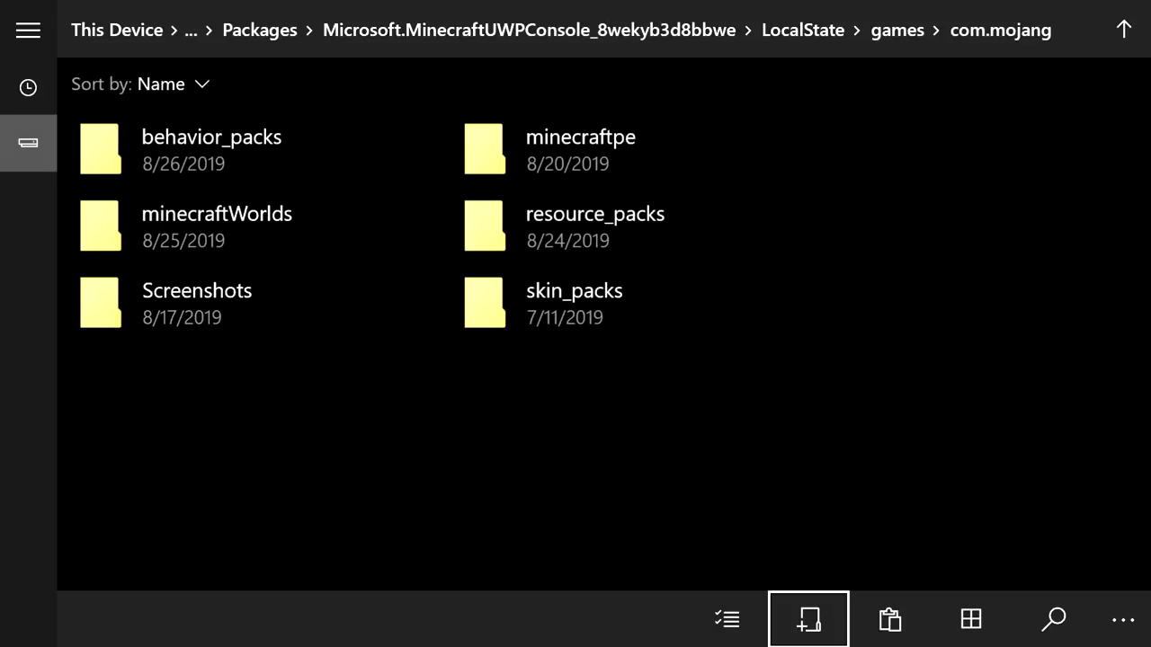
{"action": "key", "text": "Up"}
{"action": "key", "text": "Up"}
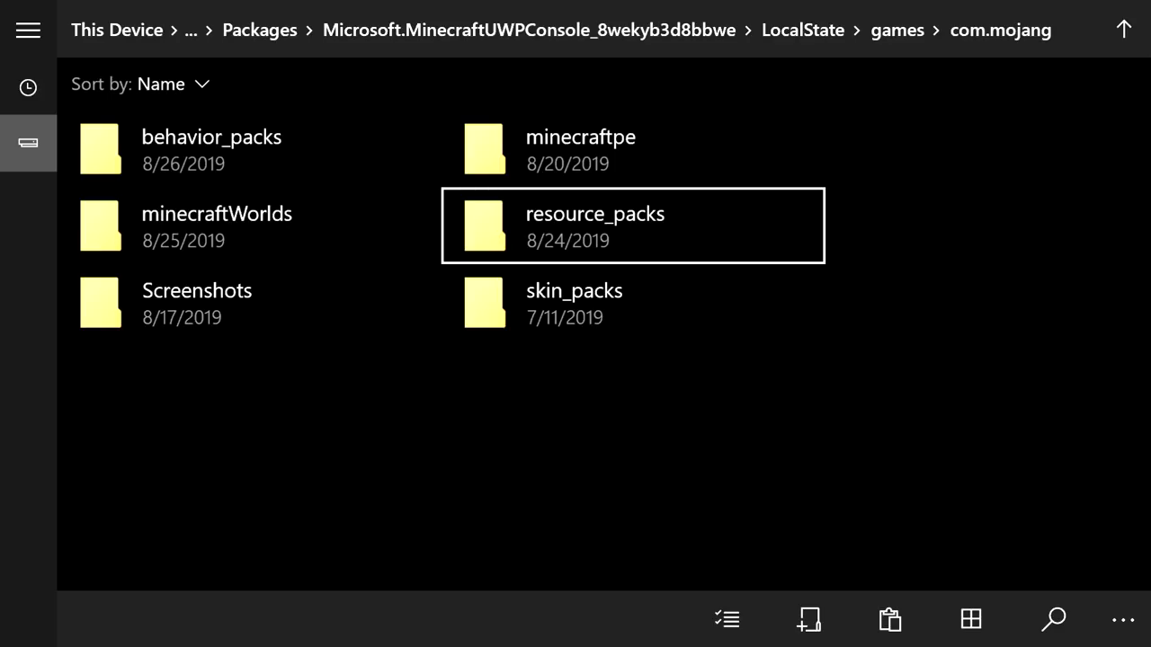
Paste the crazycraftRES folder into the resource_packs folder in com.mojang
{"action": "key", "text": "Return"}
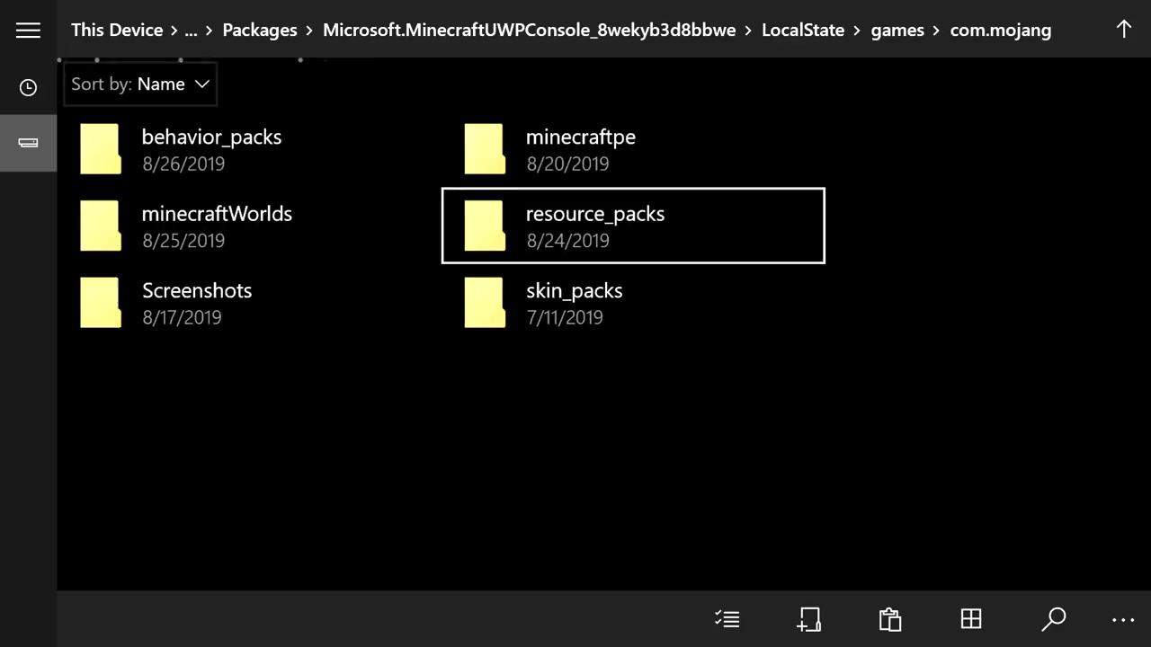
{"action": "key", "text": "Down"}
{"action": "key", "text": "Down"}
{"action": "key", "text": "Down"}
{"action": "key", "text": "Down"}
{"action": "key", "text": "Down"}
{"action": "key", "text": "Down"}
{"action": "key", "text": "Down"}
{"action": "key", "text": "Down"}
{"action": "key", "text": "Down"}
{"action": "key", "text": "Down"}
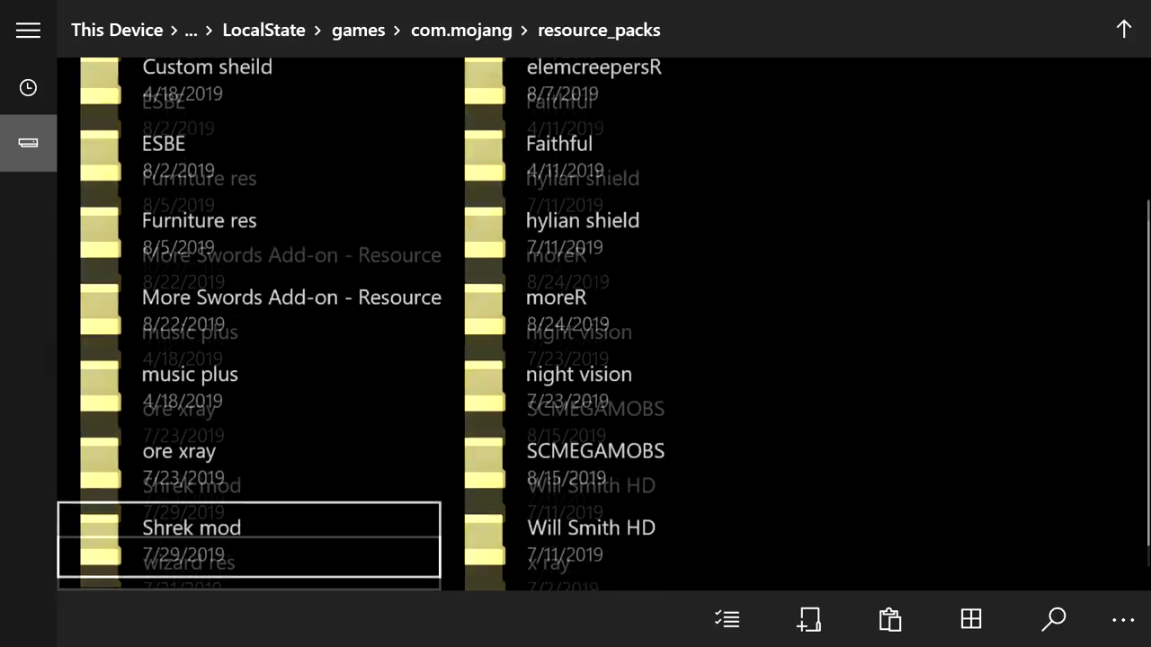
{"action": "key", "text": "Right"}
{"action": "key", "text": "Right"}
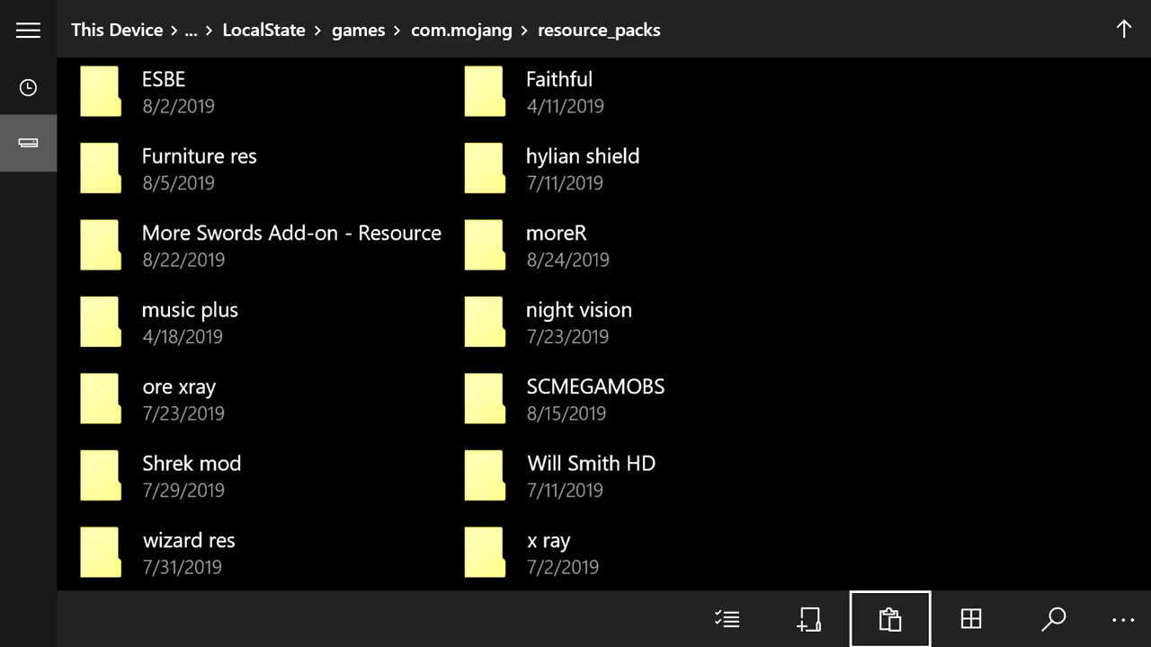
{"action": "key", "text": "Return"}
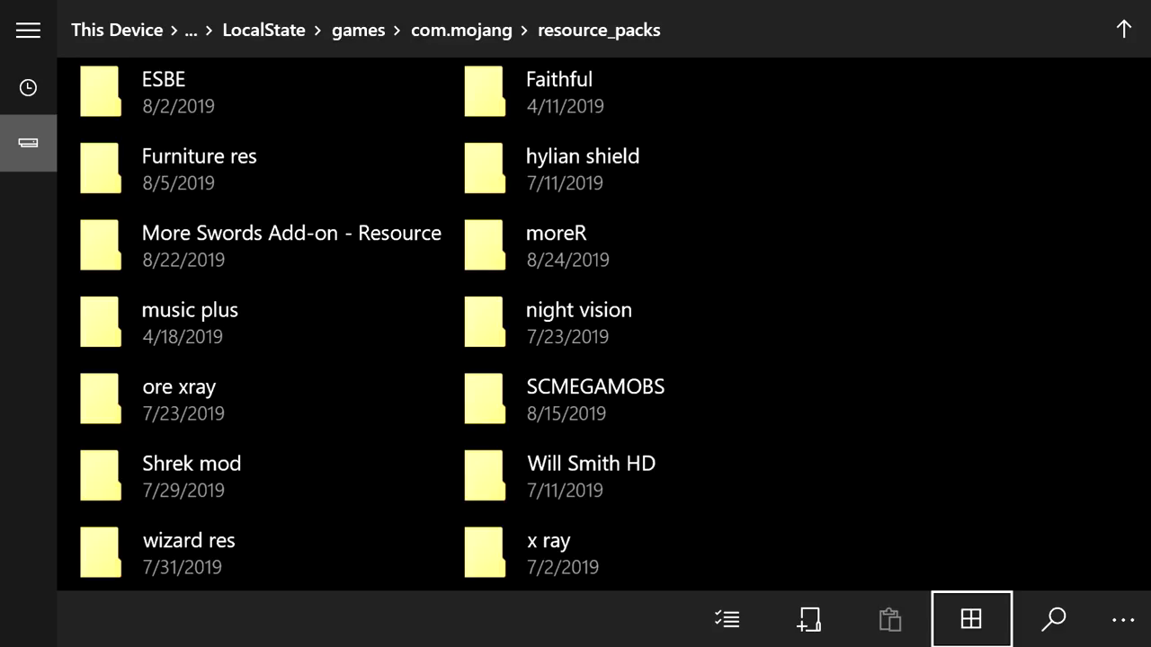
Check the resource_packs folder for the pasted crazycraftRES folder
{"action": "key", "text": "Up"}
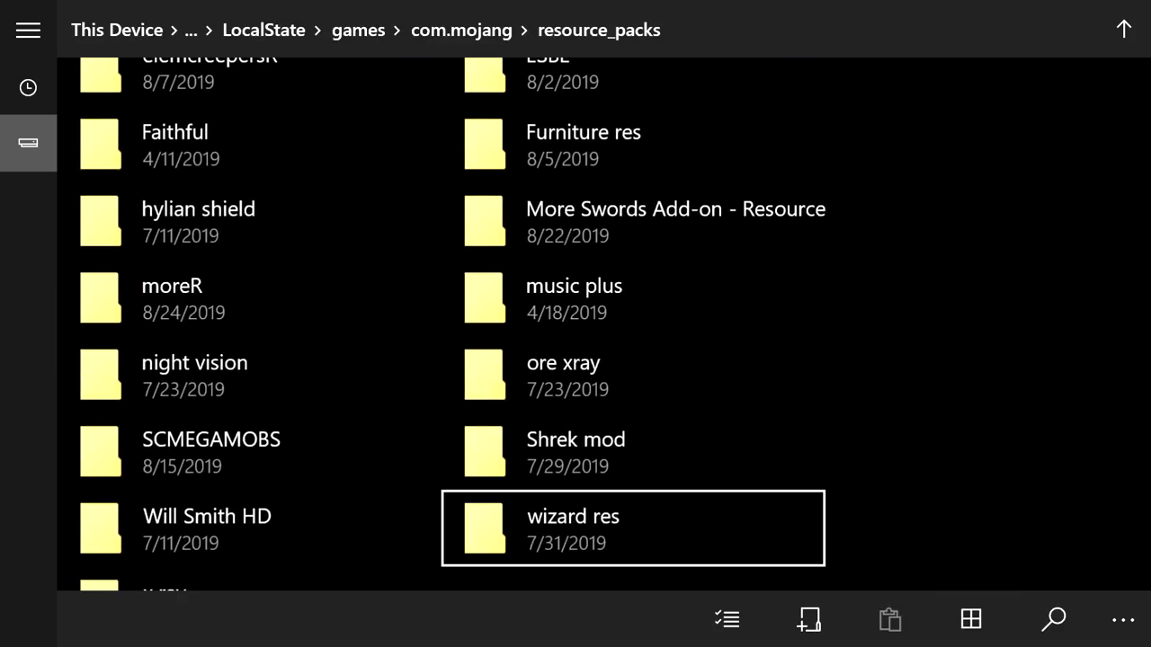
{"action": "key", "text": "Left"}
{"action": "key", "text": "Up"}
{"action": "key", "text": "Up"}
{"action": "key", "text": "Up"}
{"action": "key", "text": "Up"}
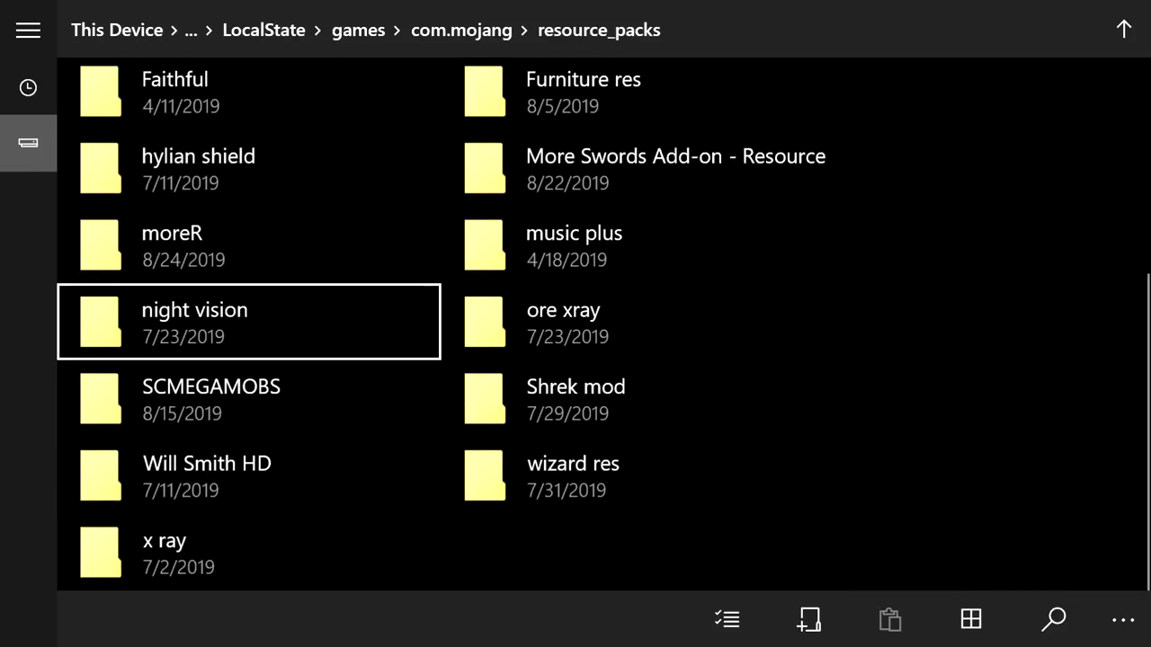
{"action": "key", "text": "Up"}
{"action": "key", "text": "Up"}
{"action": "key", "text": "Up"}
{"action": "key", "text": "Up"}
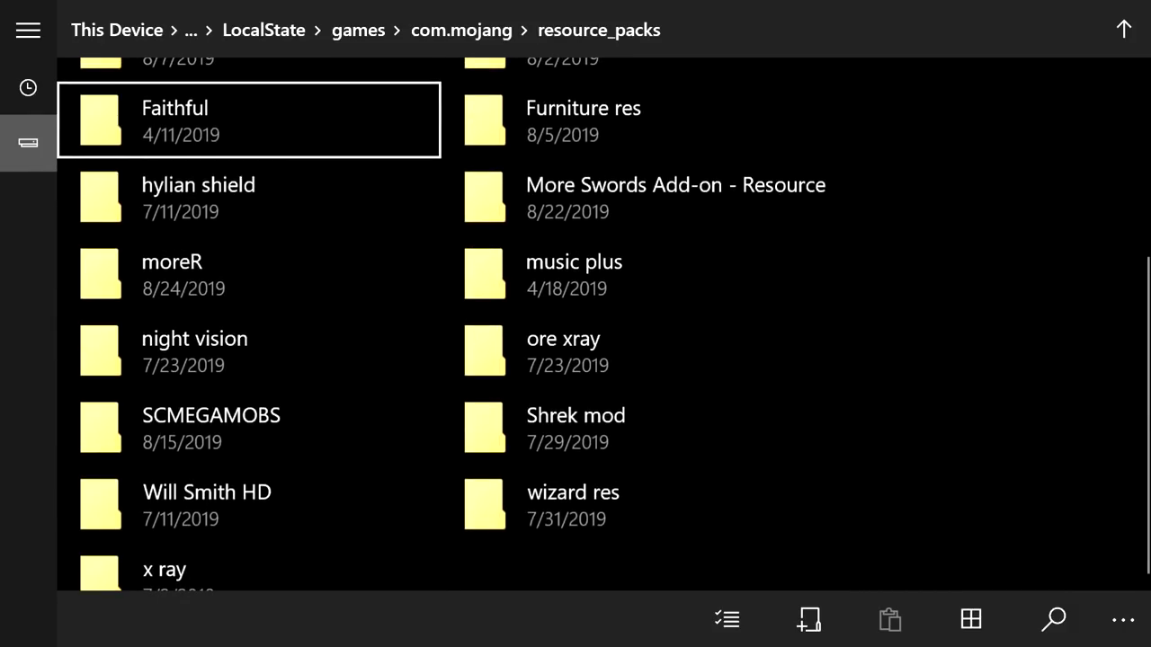
{"action": "key", "text": "Up"}
{"action": "key", "text": "Right"}
{"action": "key", "text": "Down"}
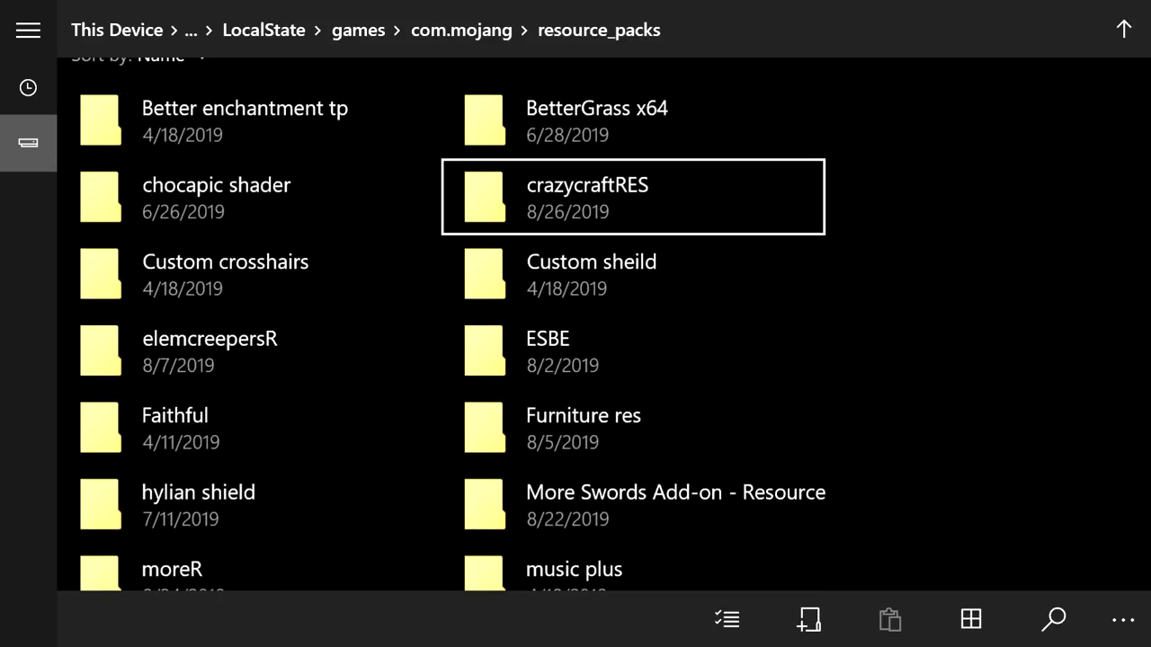
Switch to Minecraft by launching it from the mc moding group in My games & apps
{"action": "key", "text": "super"}
{"action": "key", "text": "Down"}
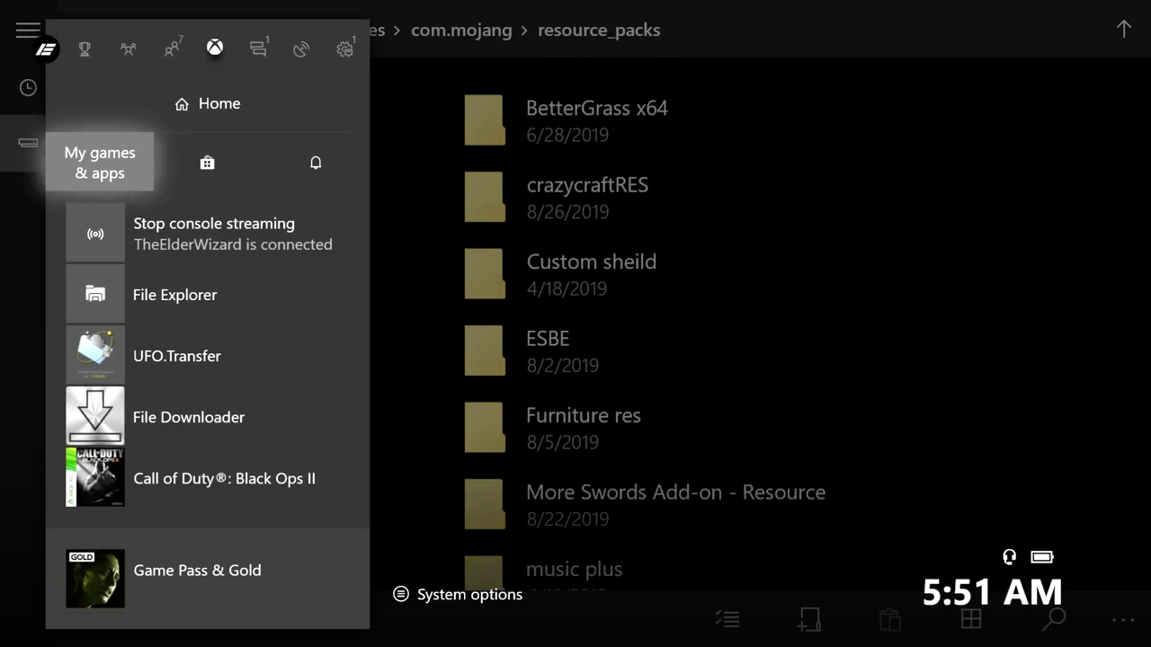
{"action": "key", "text": "Return"}
{"action": "key", "text": "Down"}
{"action": "key", "text": "Down"}
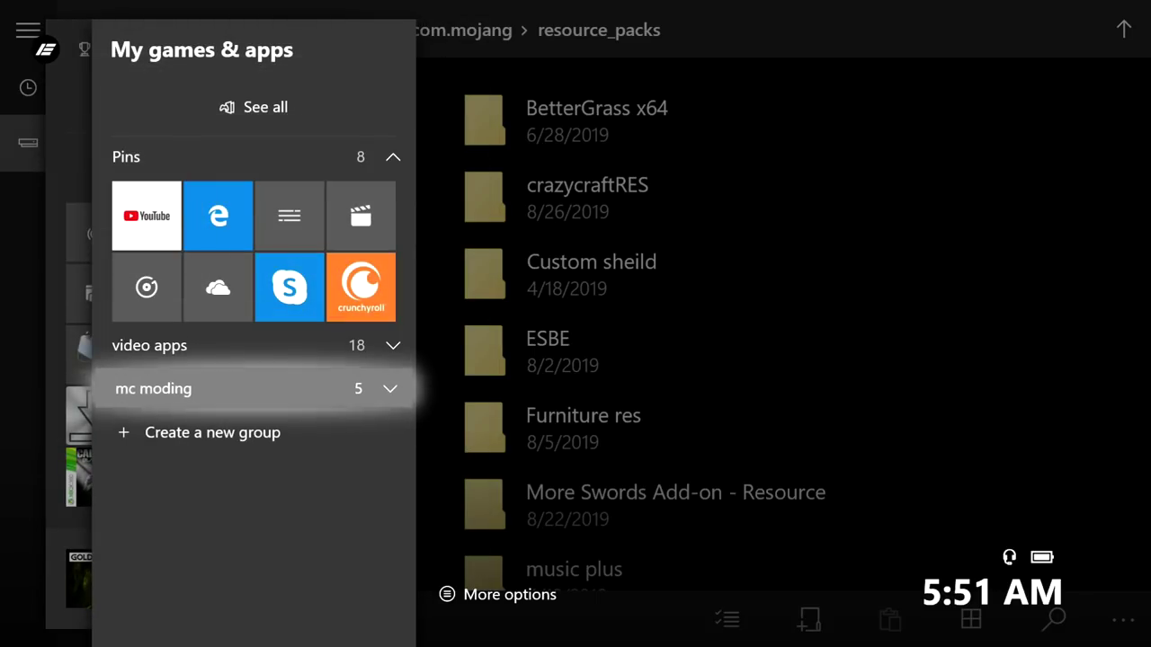
{"action": "key", "text": "Return"}
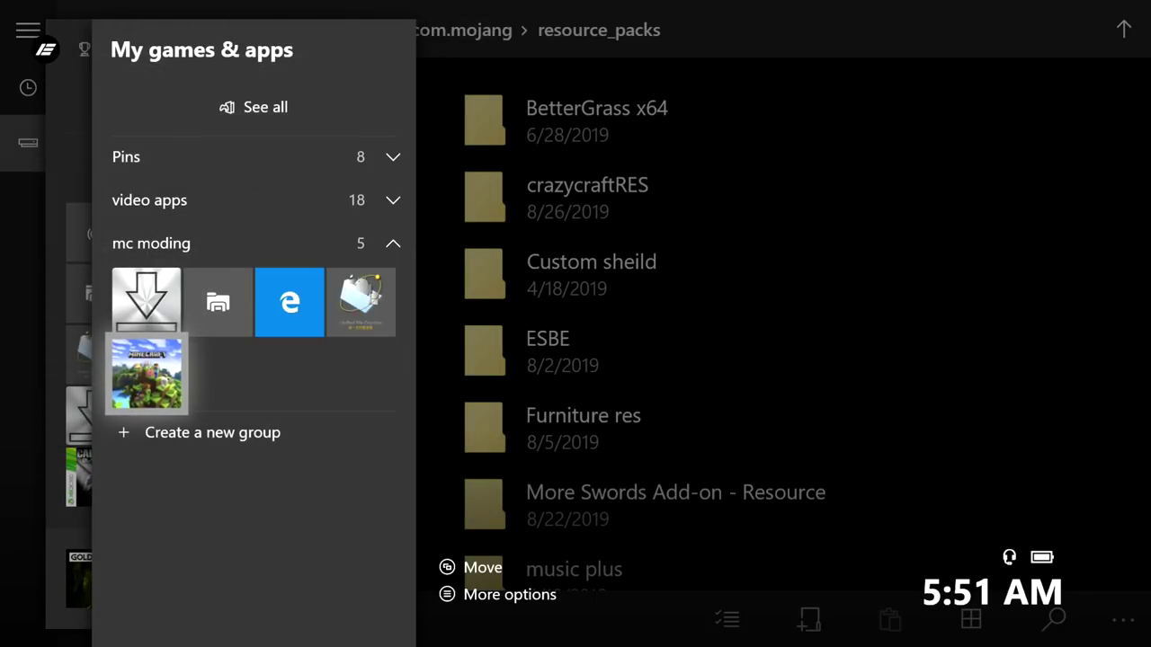
{"action": "key", "text": "Return"}
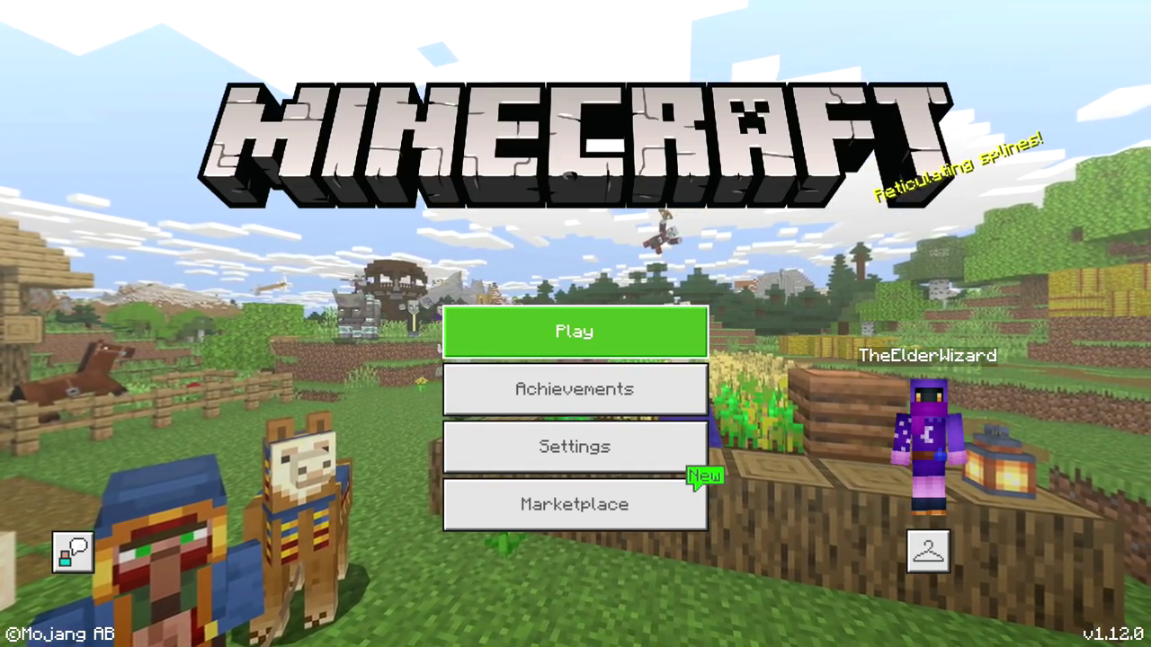
Open the worlds list and begin a new world to reach its settings
{"action": "key", "text": "Return"}
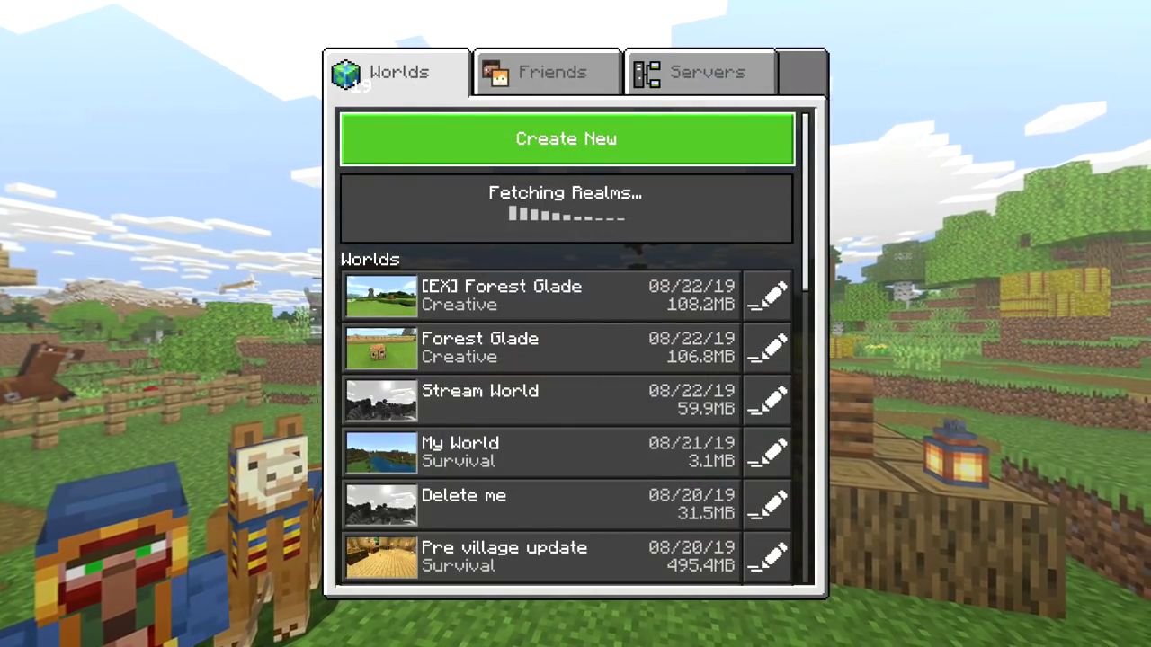
{"action": "key", "text": "Down"}
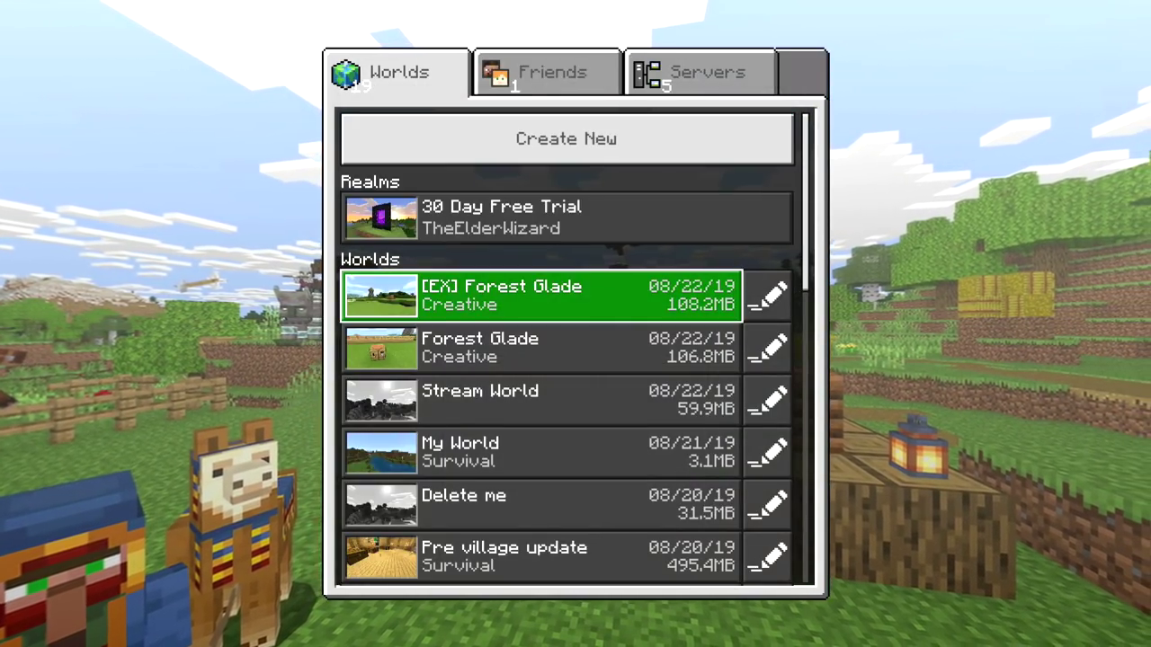
{"action": "key", "text": "Right"}
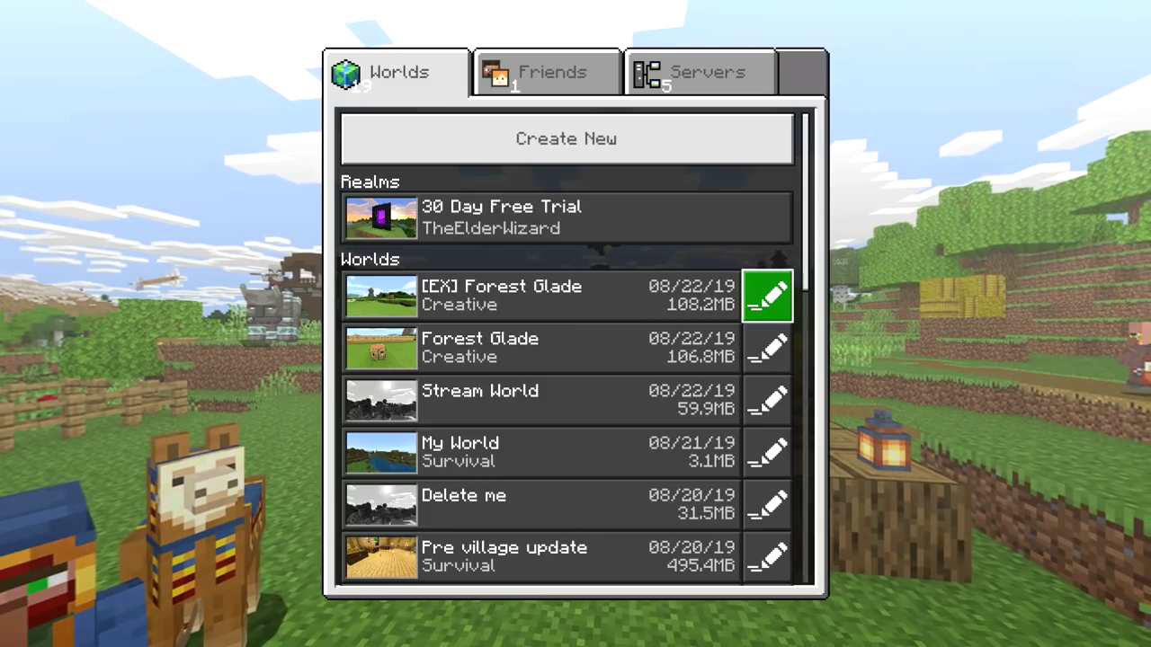
{"action": "key", "text": "Up"}
{"action": "key", "text": "Up"}
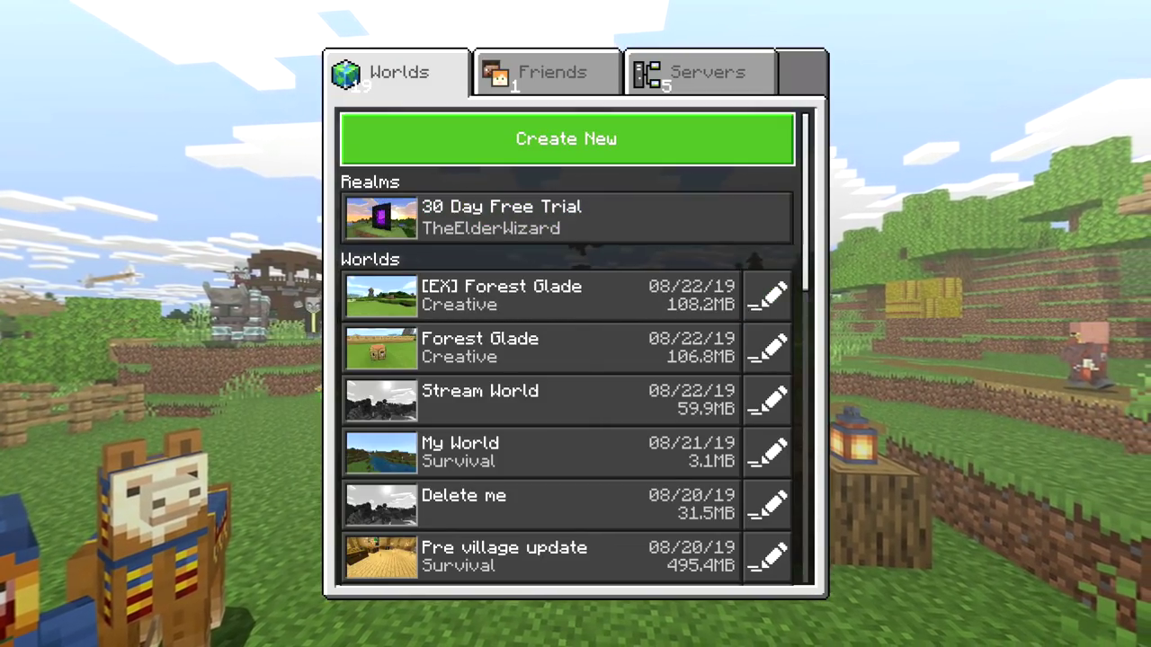
{"action": "key", "text": "Down"}
{"action": "key", "text": "Down"}
{"action": "key", "text": "Up"}
{"action": "key", "text": "Up"}
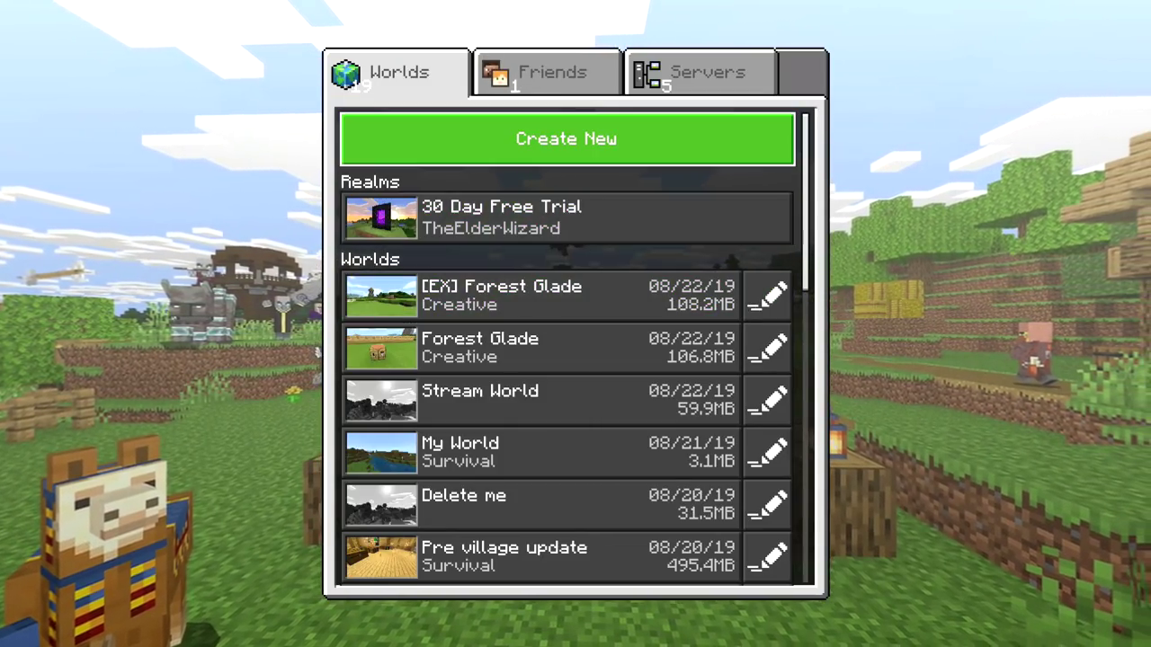
{"action": "key", "text": "Return"}
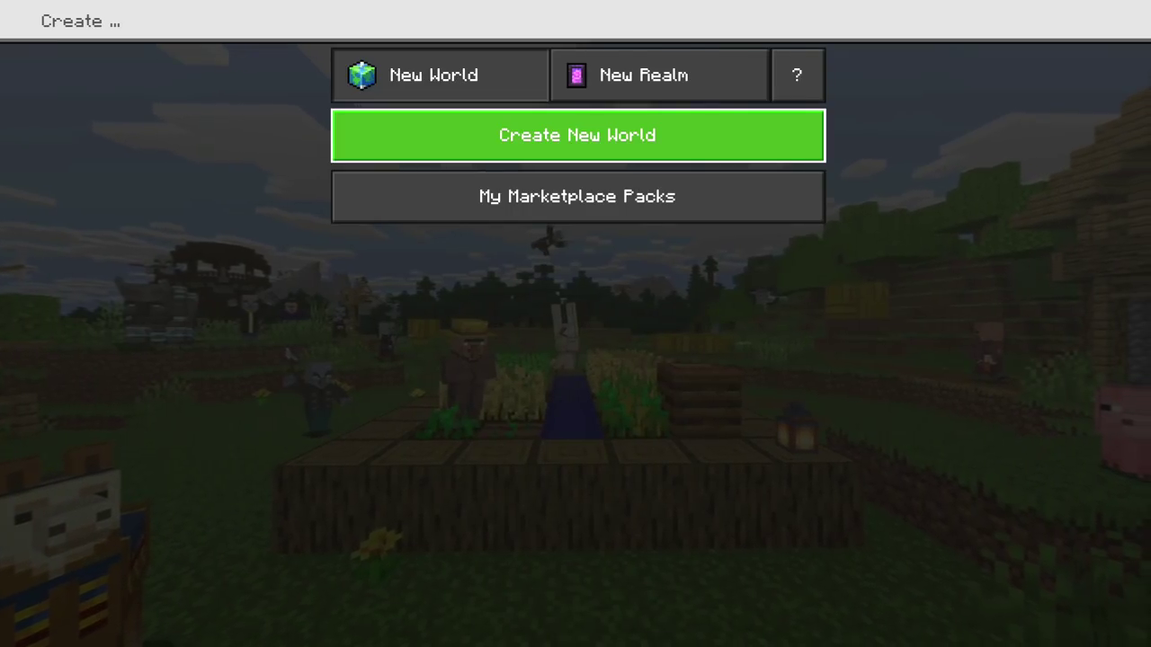
{"action": "key", "text": "Return"}
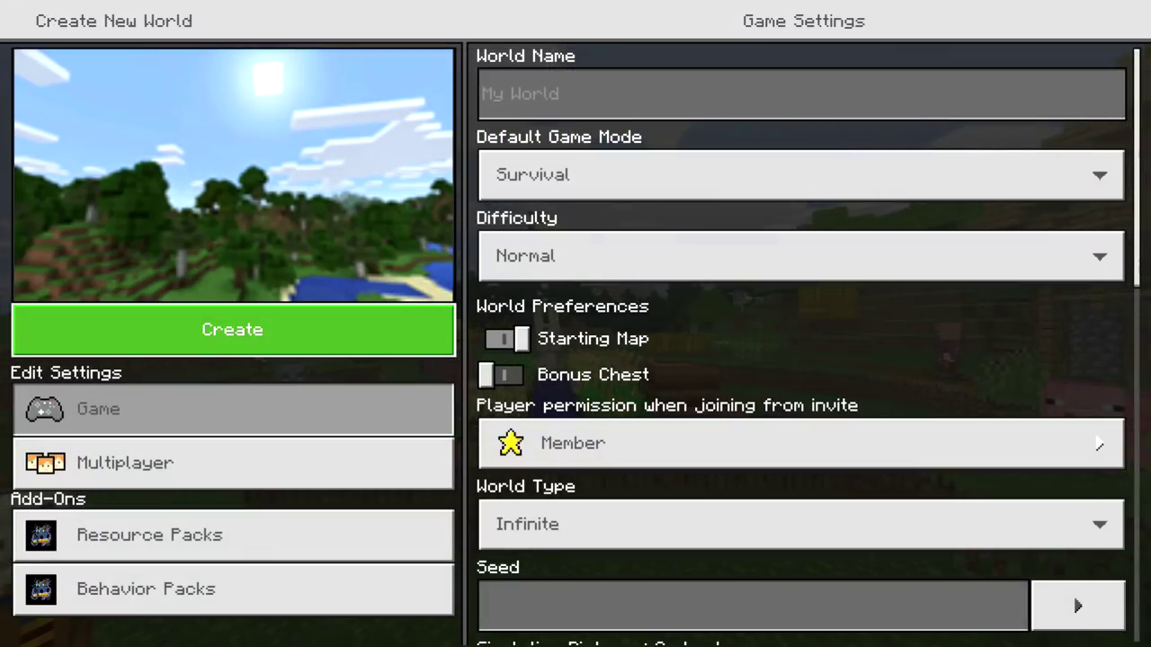
Turn on Use Experimental Gameplay in the new world's game settings and accept activating it
{"action": "key", "text": "Down"}
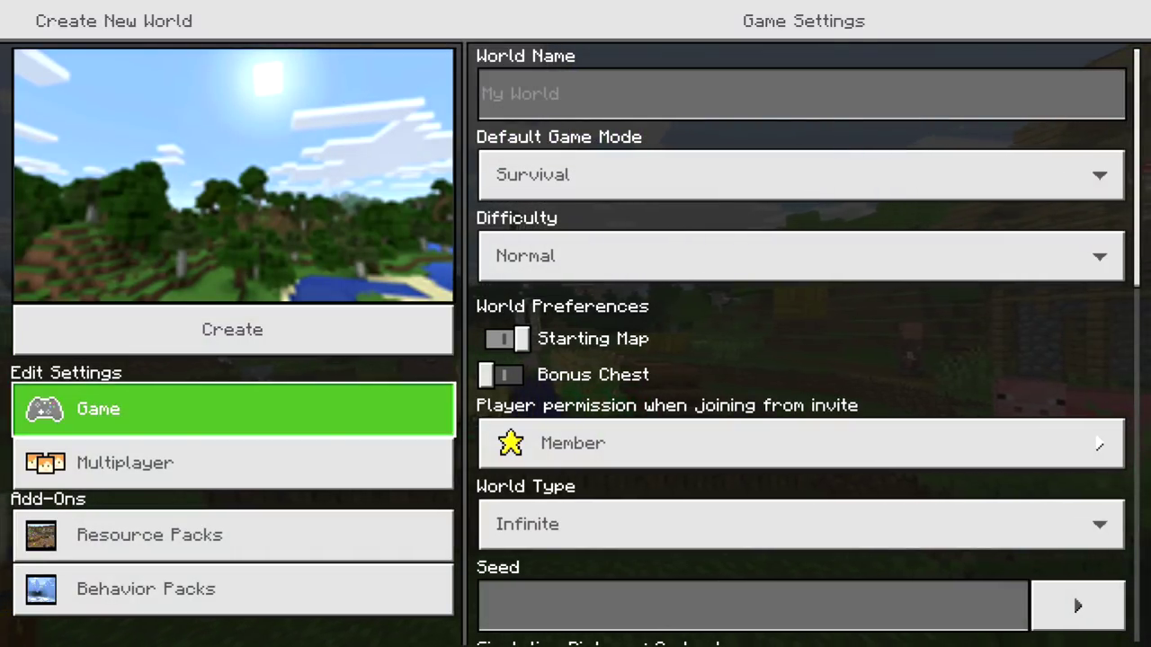
{"action": "key", "text": "Up"}
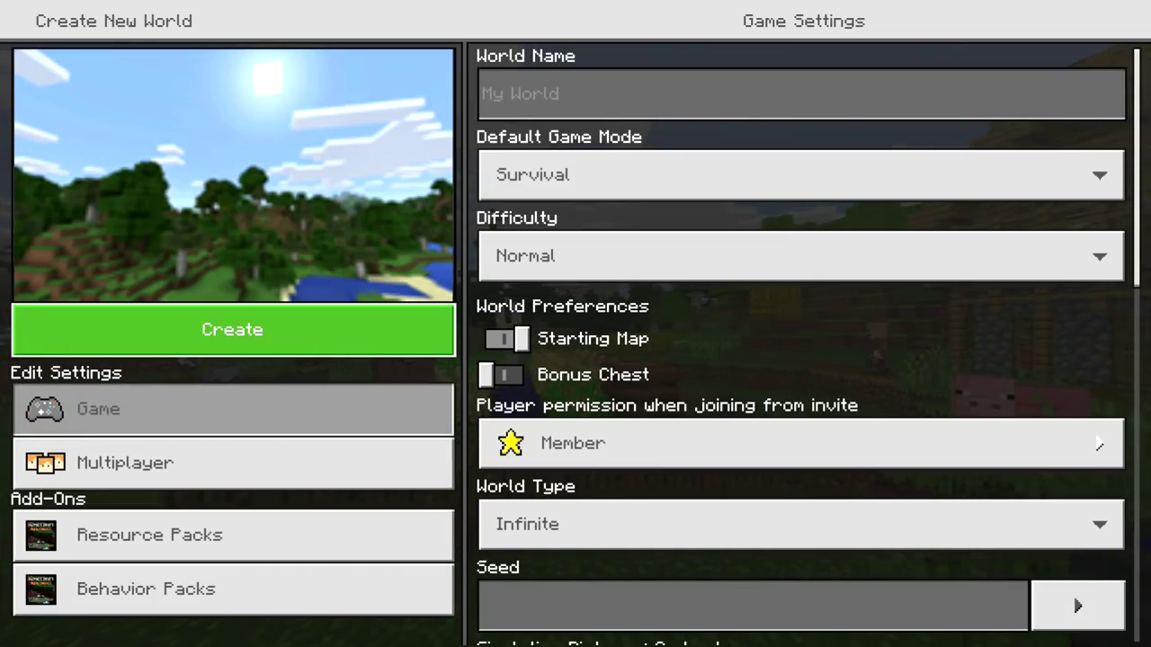
{"action": "key", "text": "Right"}
{"action": "key", "text": "Down"}
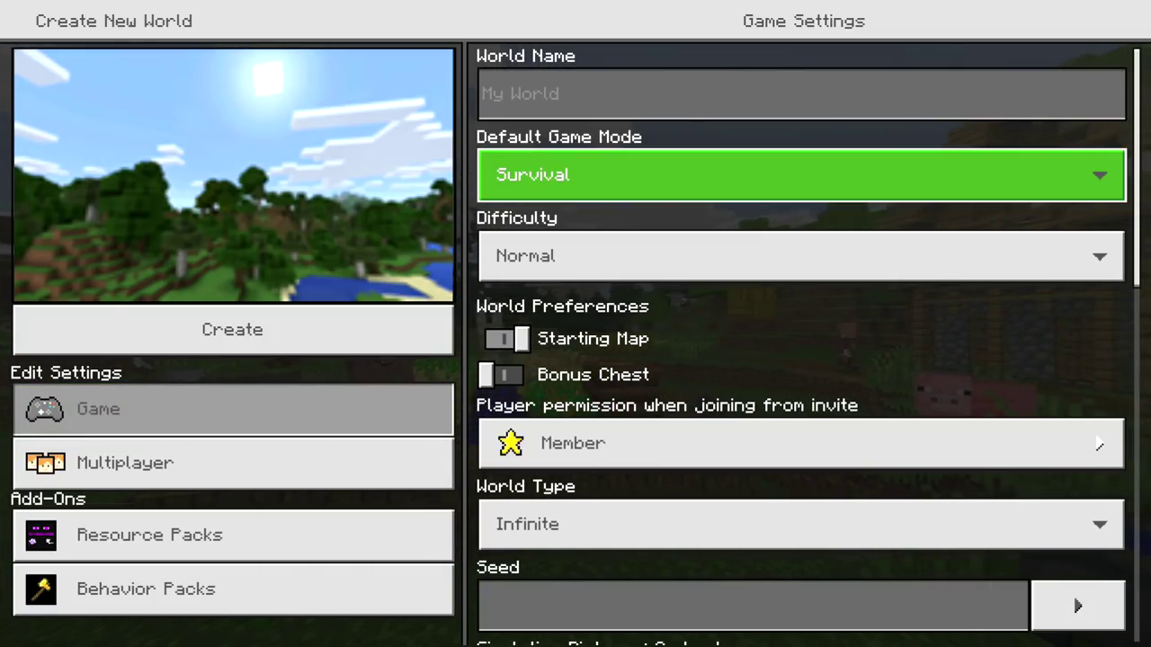
{"action": "key", "text": "Down"}
{"action": "key", "text": "Down"}
{"action": "key", "text": "Down"}
{"action": "key", "text": "Down"}
{"action": "key", "text": "Down"}
{"action": "key", "text": "Down"}
{"action": "key", "text": "Down"}
{"action": "key", "text": "Down"}
{"action": "key", "text": "Down"}
{"action": "key", "text": "Down"}
{"action": "key", "text": "Down"}
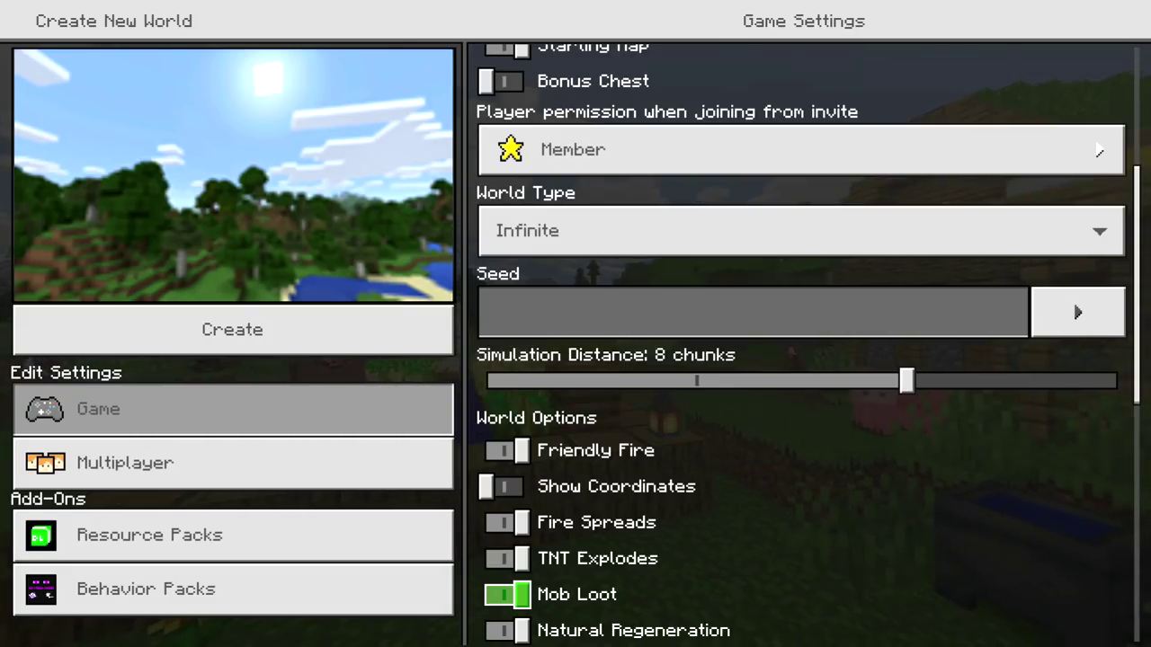
{"action": "key", "text": "Down"}
{"action": "key", "text": "Down"}
{"action": "key", "text": "Down"}
{"action": "key", "text": "Down"}
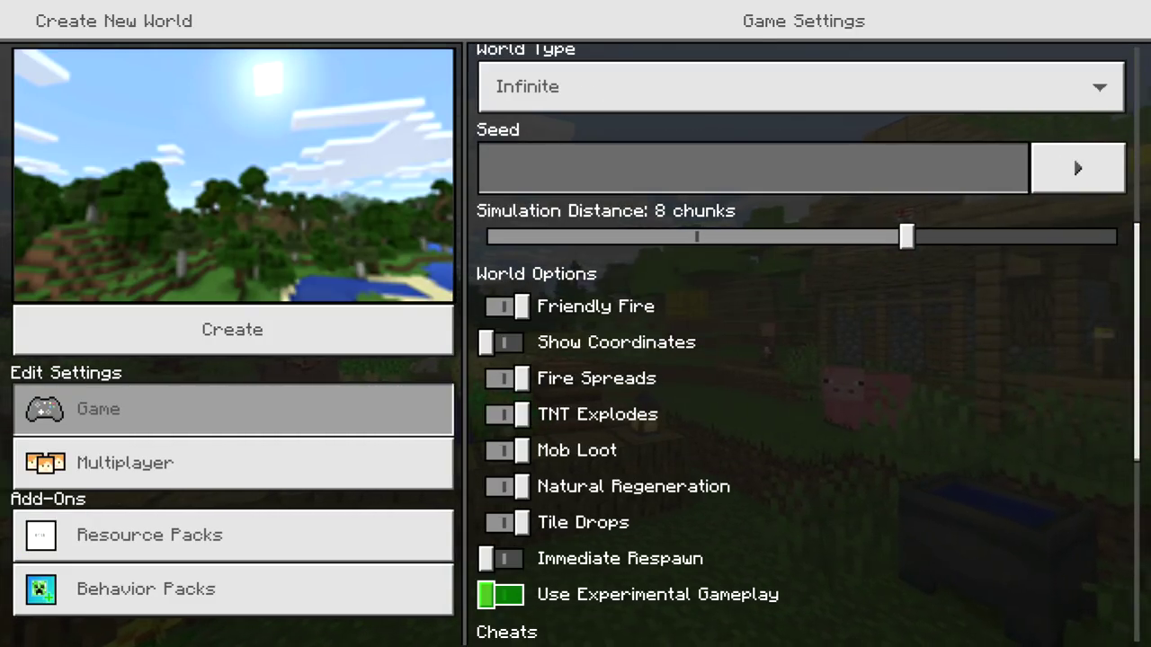
{"action": "key", "text": "Down"}
{"action": "key", "text": "Up"}
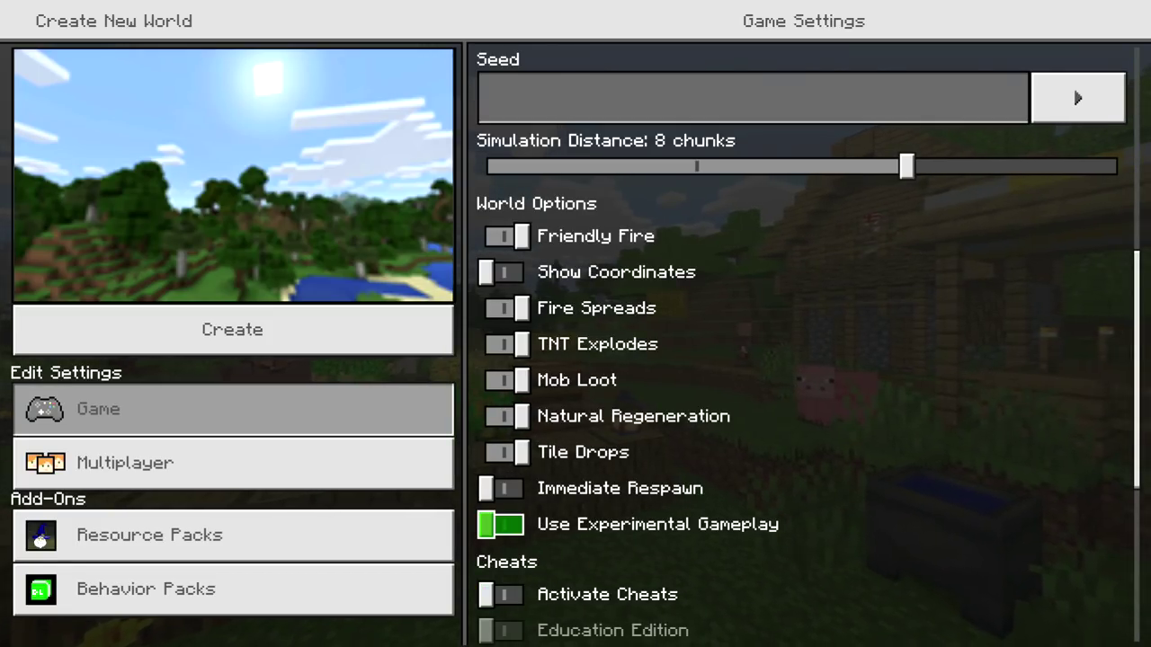
{"action": "key", "text": "Up"}
{"action": "key", "text": "Down"}
{"action": "key", "text": "Up"}
{"action": "key", "text": "Down"}
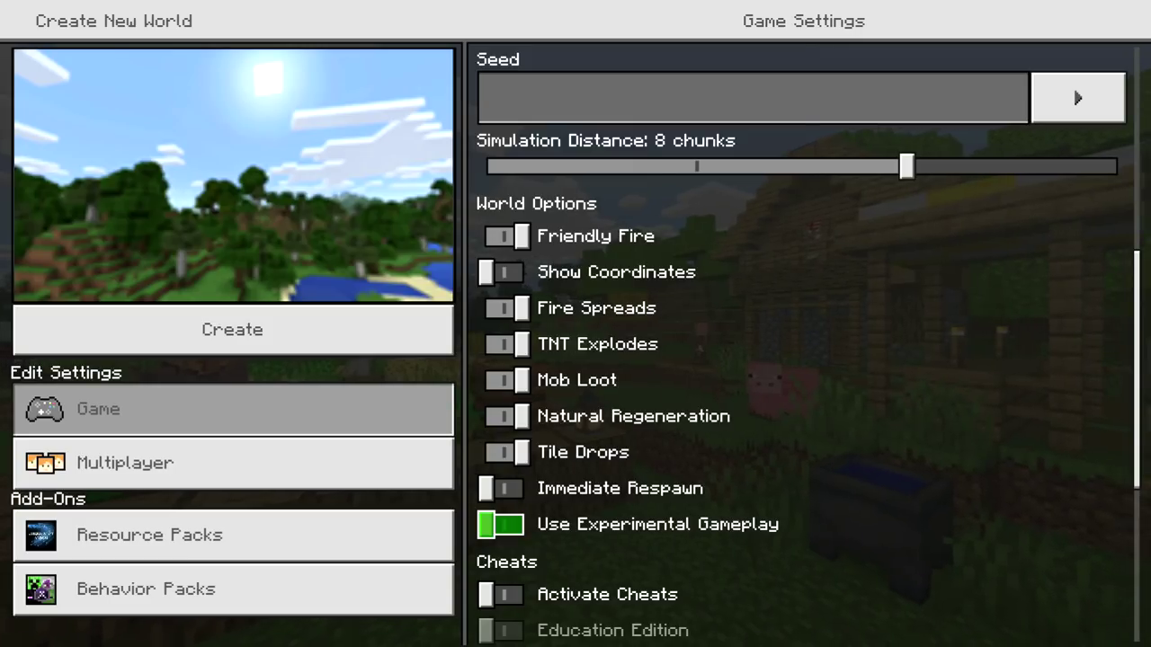
{"action": "key", "text": "Return"}
{"action": "key", "text": "Up"}
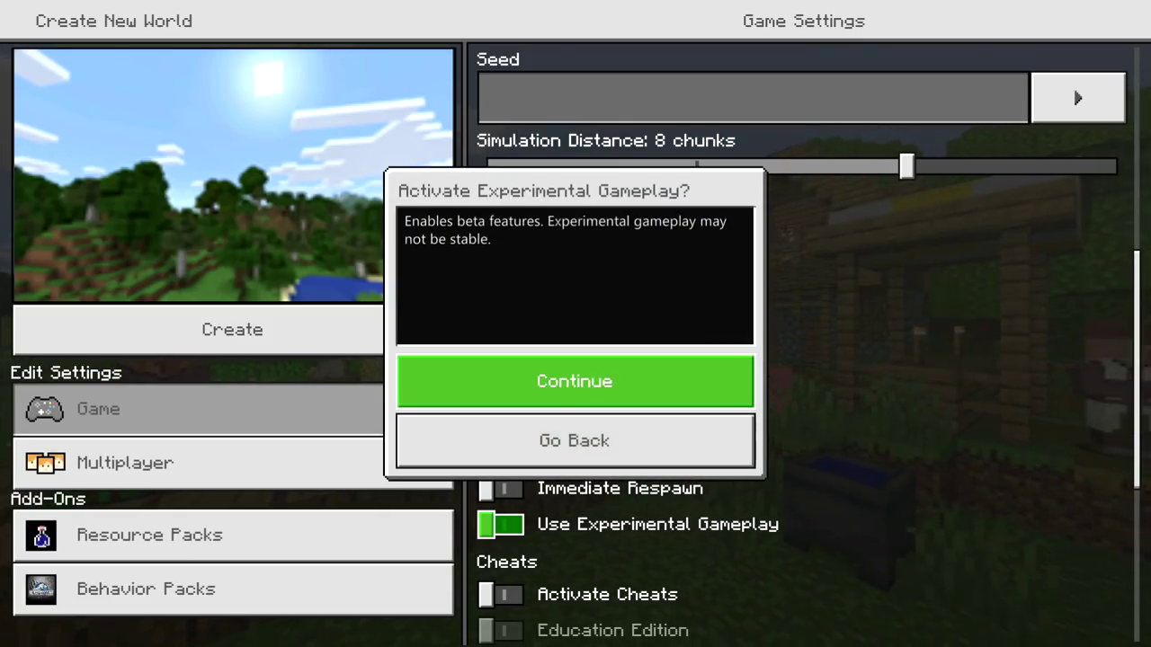
{"action": "key", "text": "Return"}
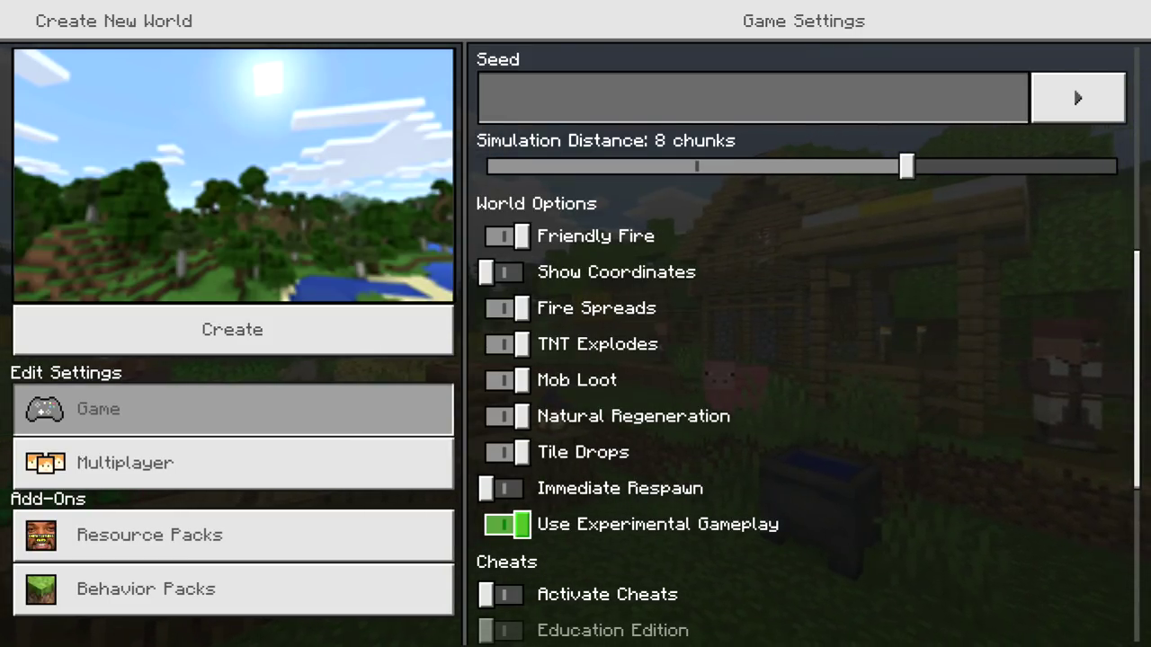
Activate the Crazycraft Resource Pack from the available resource packs for the new world
{"action": "key", "text": "Up"}
{"action": "key", "text": "Up"}
{"action": "key", "text": "Up"}
{"action": "key", "text": "Up"}
{"action": "key", "text": "Up"}
{"action": "key", "text": "Up"}
{"action": "key", "text": "Up"}
{"action": "key", "text": "Up"}
{"action": "key", "text": "Up"}
{"action": "key", "text": "Up"}
{"action": "key", "text": "Up"}
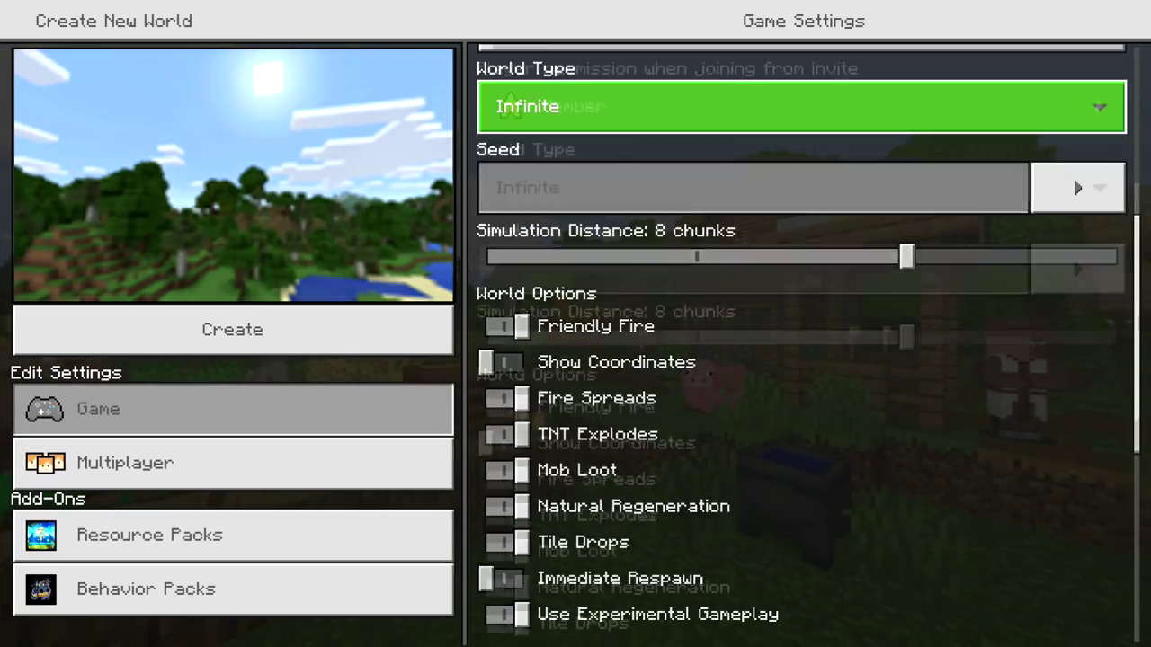
{"action": "key", "text": "Up"}
{"action": "key", "text": "Up"}
{"action": "key", "text": "Up"}
{"action": "key", "text": "Up"}
{"action": "key", "text": "Up"}
{"action": "key", "text": "Up"}
{"action": "key", "text": "Left"}
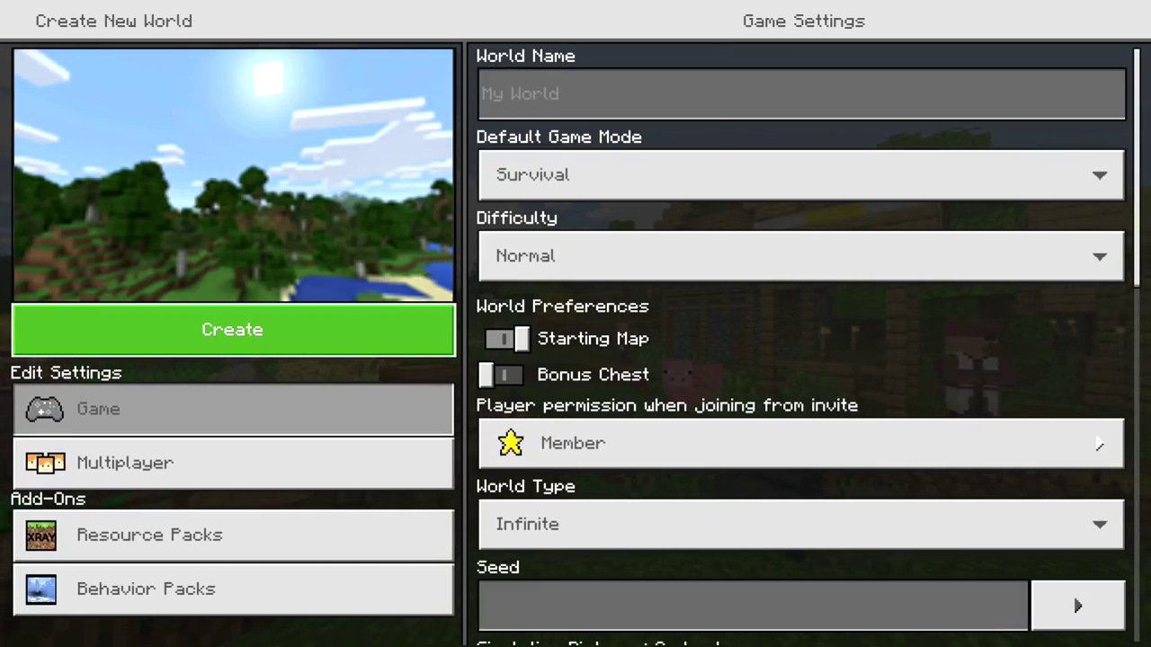
{"action": "key", "text": "Down"}
{"action": "key", "text": "Down"}
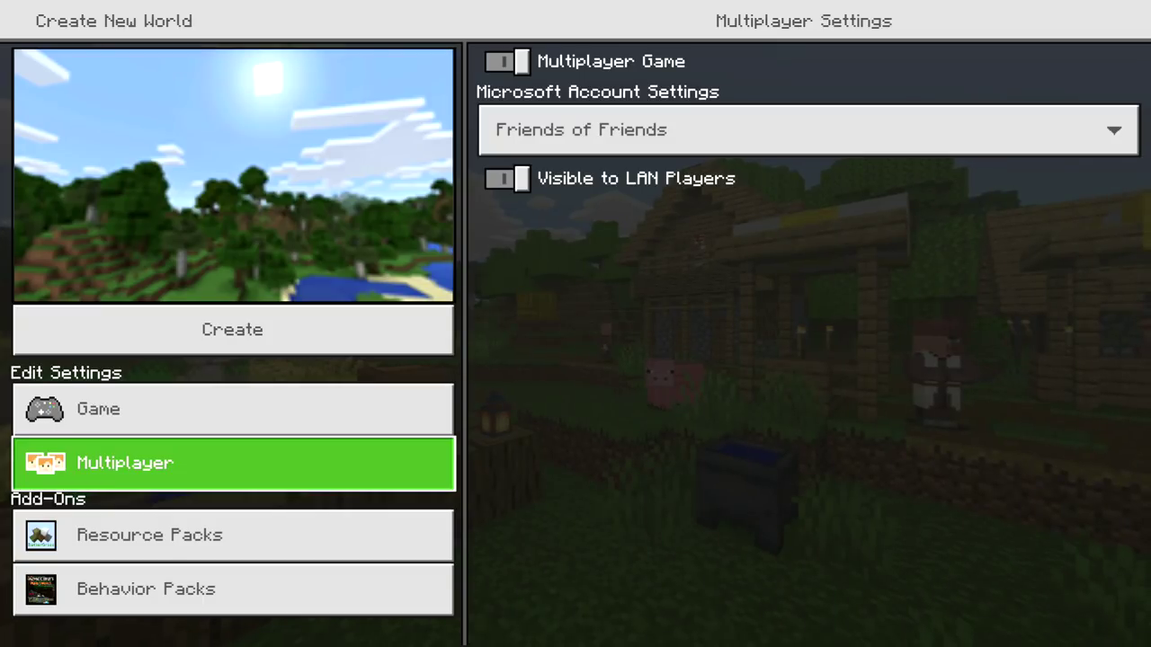
{"action": "key", "text": "Down"}
{"action": "key", "text": "Right"}
{"action": "key", "text": "Down"}
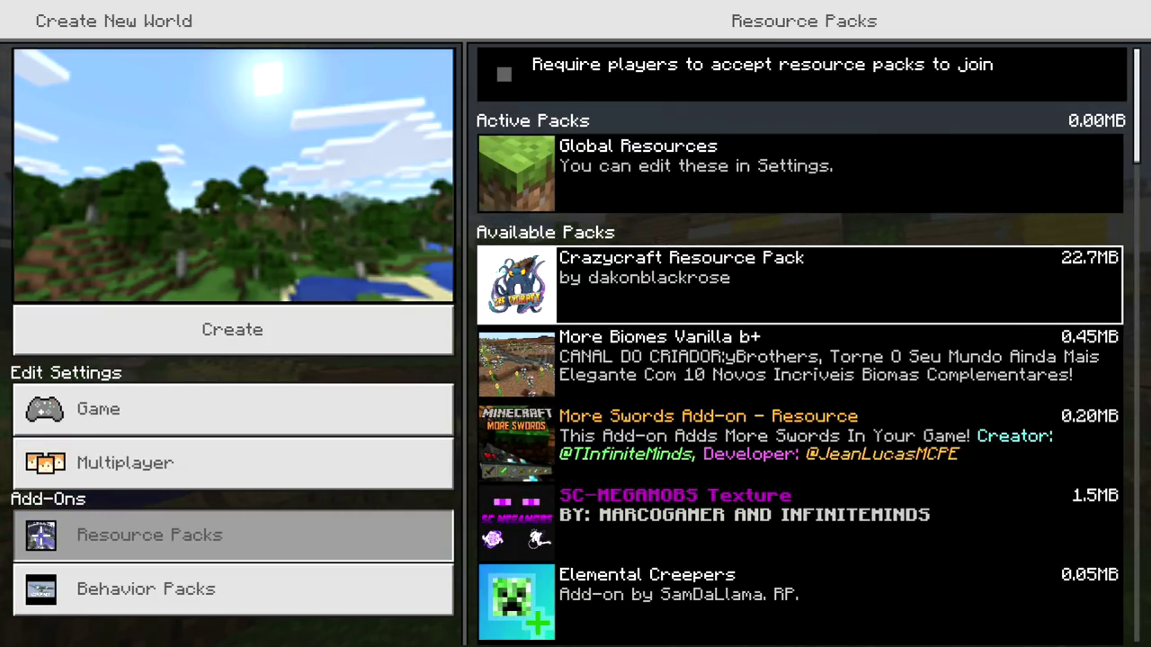
{"action": "key", "text": "Return"}
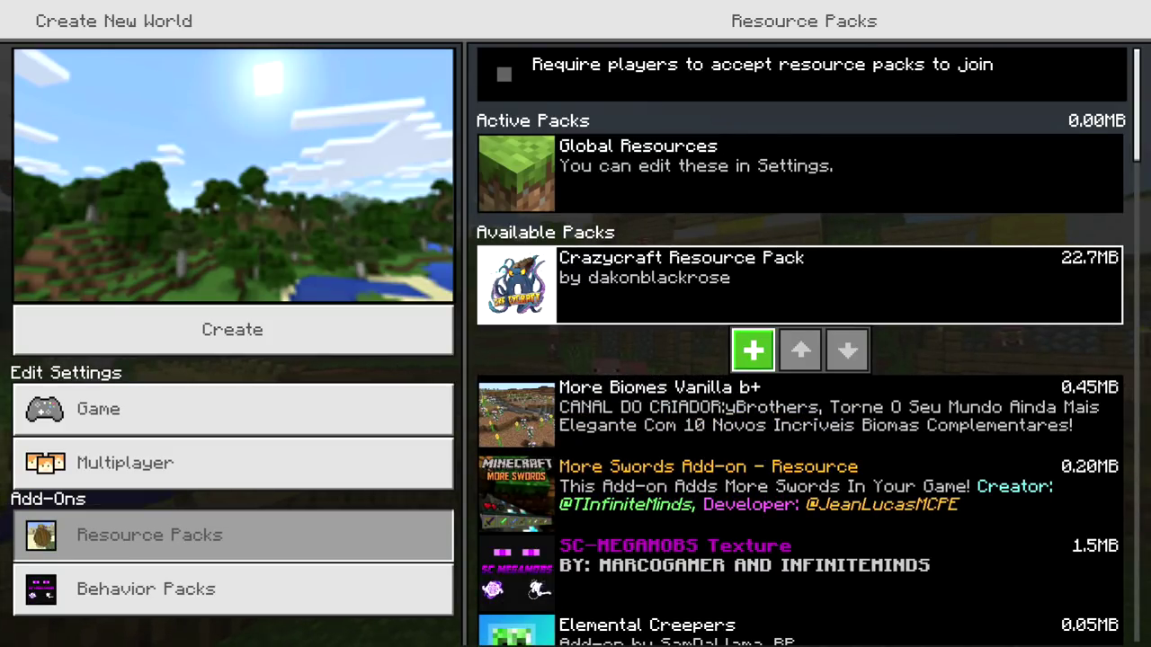
{"action": "key", "text": "Return"}
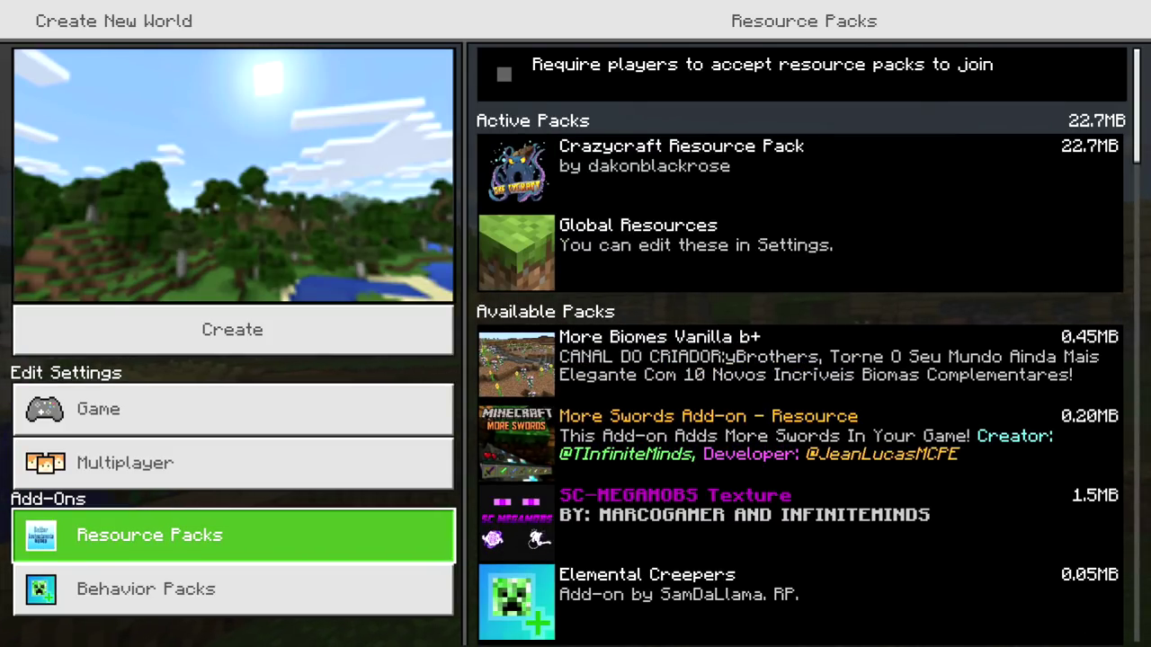
{"action": "key", "text": "Right"}
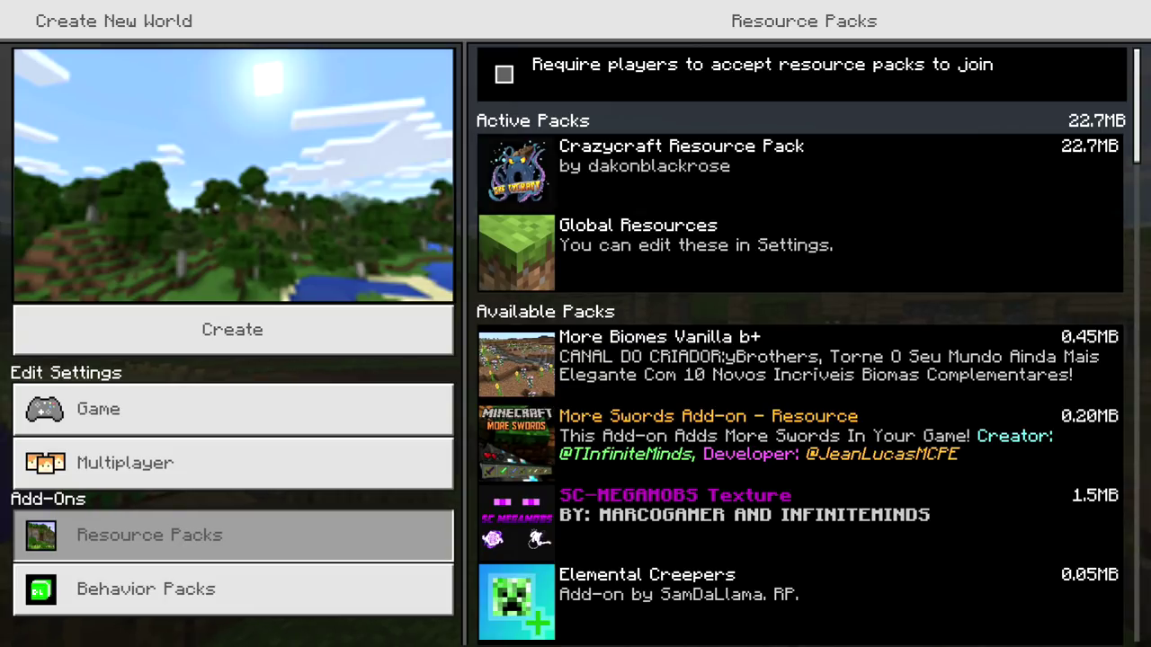
{"action": "key", "text": "Down"}
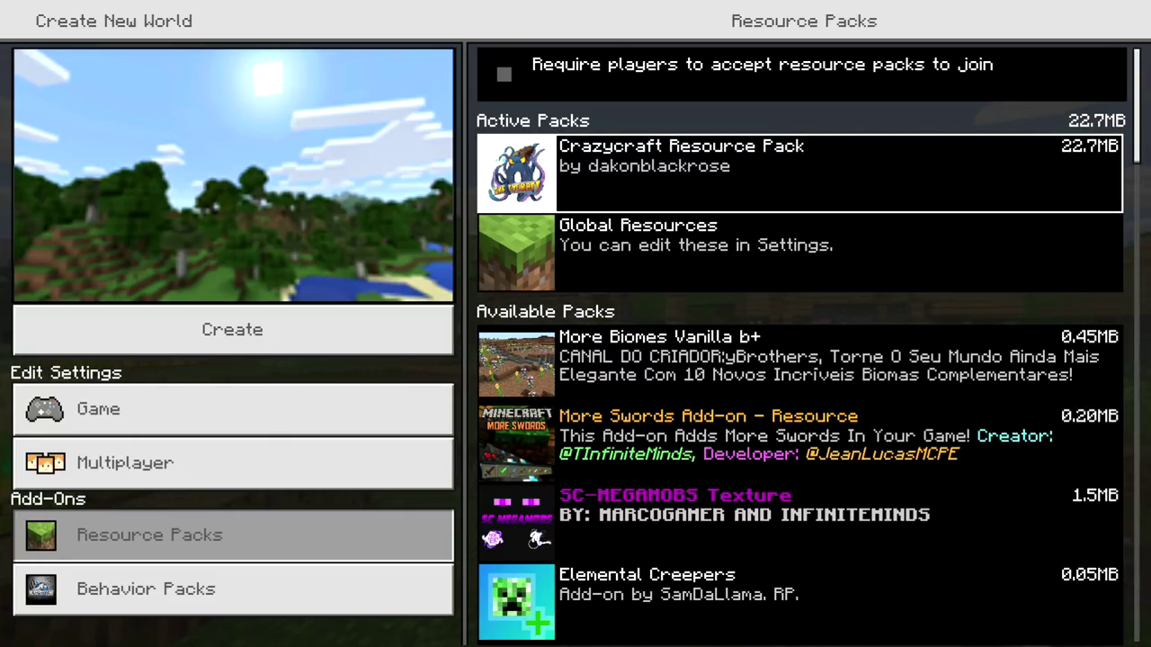
{"action": "key", "text": "Up"}
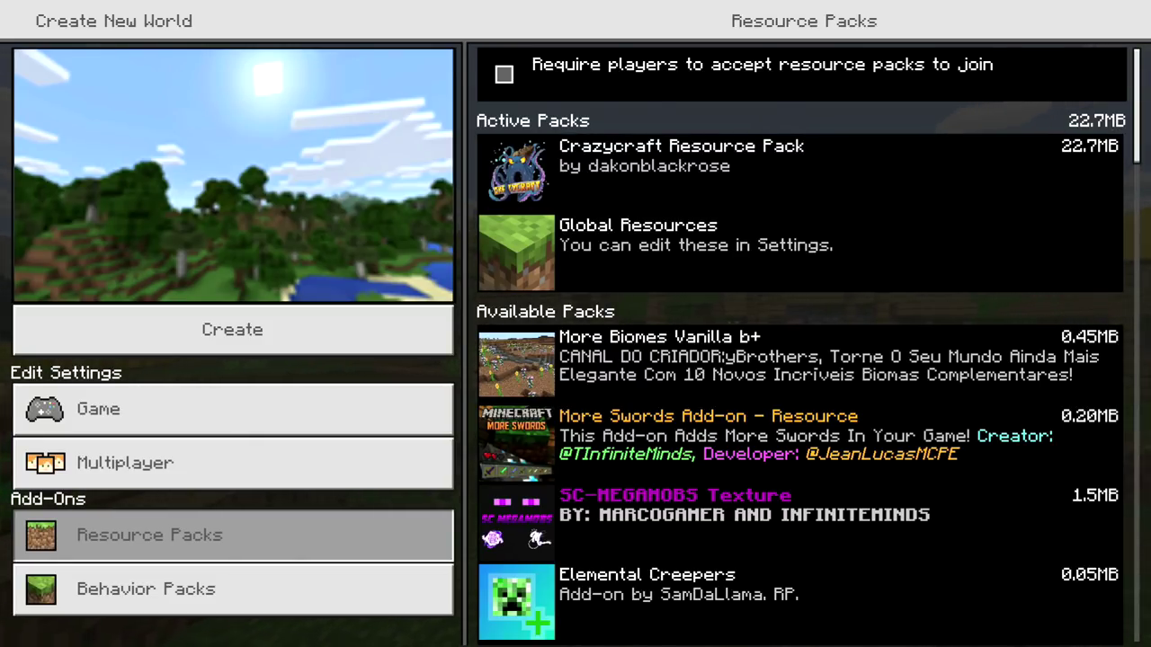